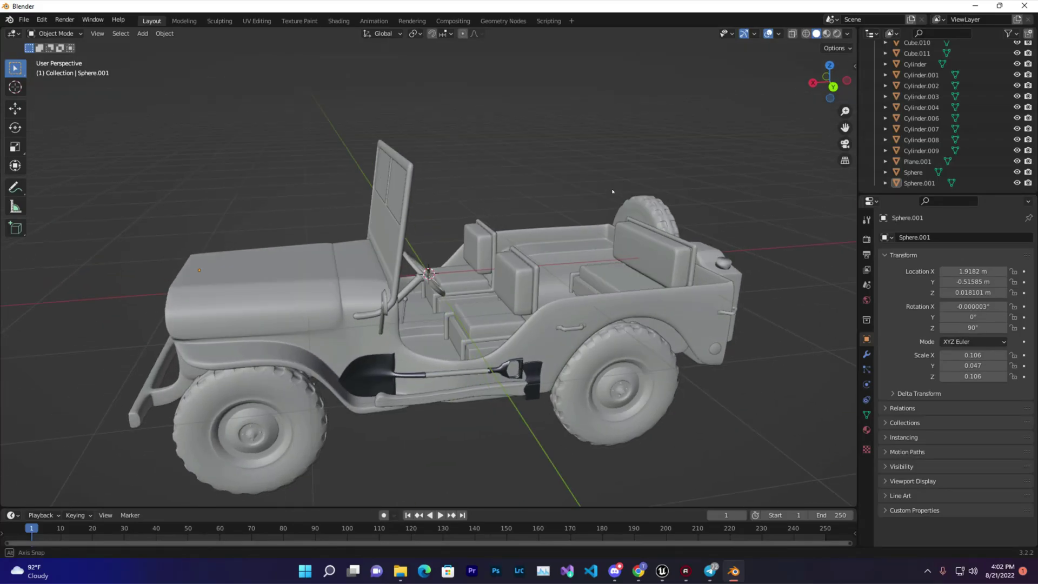
Step: Look over the jeep model from several angles and select its main body
middle_drag(495, 175, 434, 181)
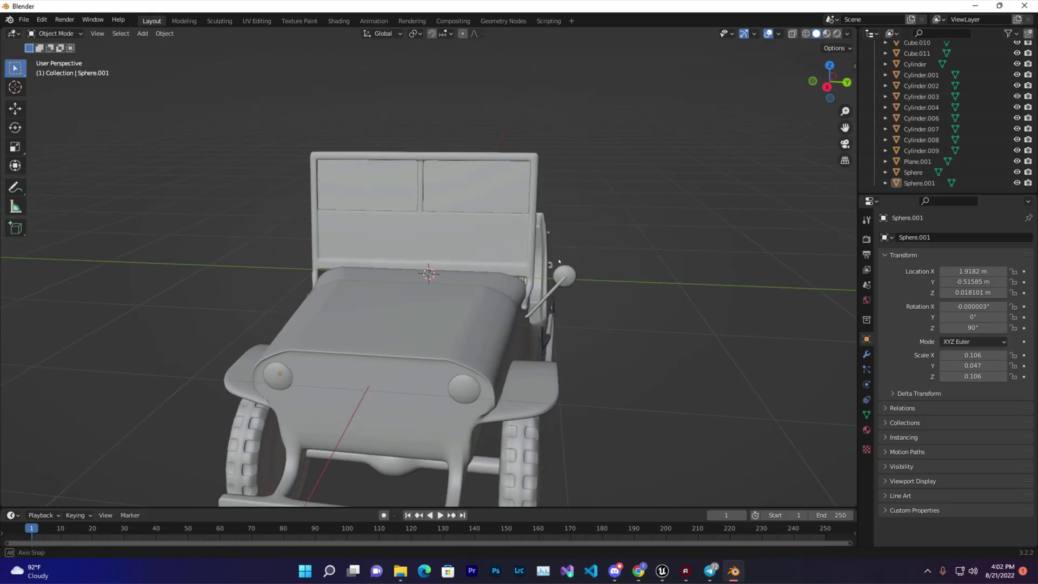
middle_drag(519, 249, 603, 196)
click(486, 333)
click(603, 195)
middle_drag(565, 266, 461, 267)
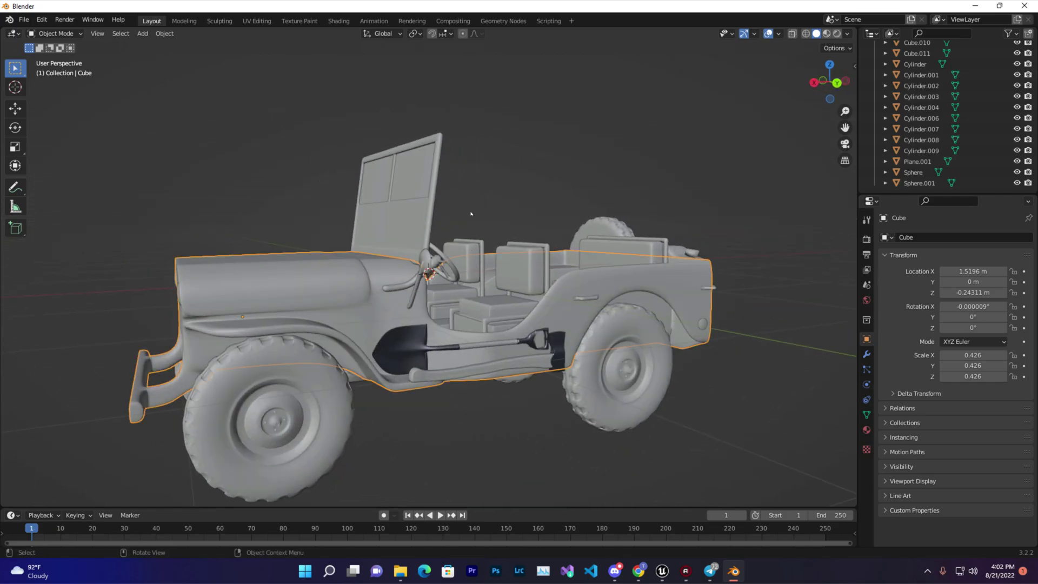
Step: Check in Edit Mode whether the front left and rear left wheels are separate meshes
middle_drag(471, 214, 417, 222)
click(262, 383)
middle_drag(310, 373, 346, 344)
scroll(378, 357, down, 4)
key(Tab)
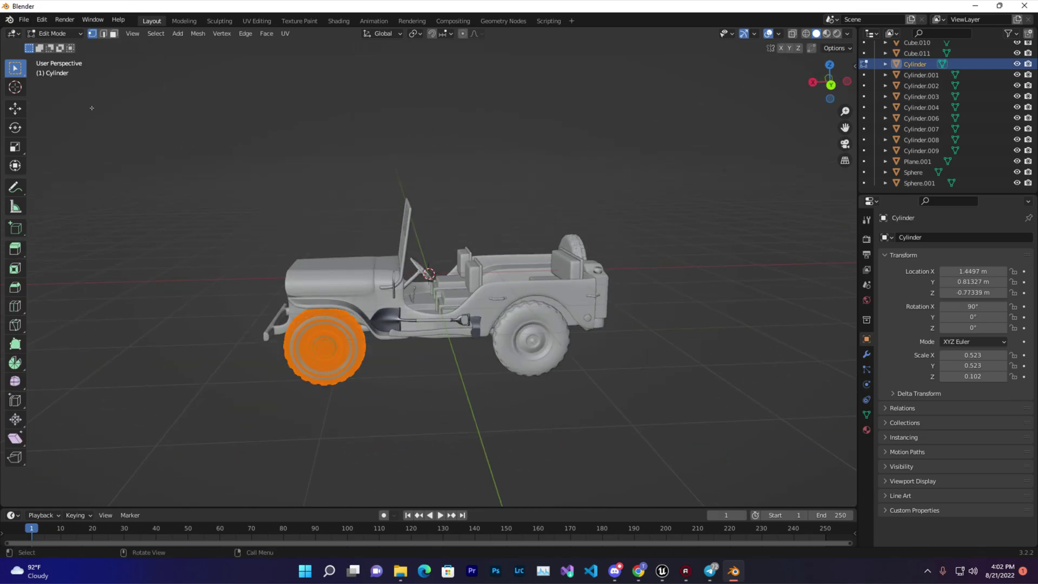
click(15, 109)
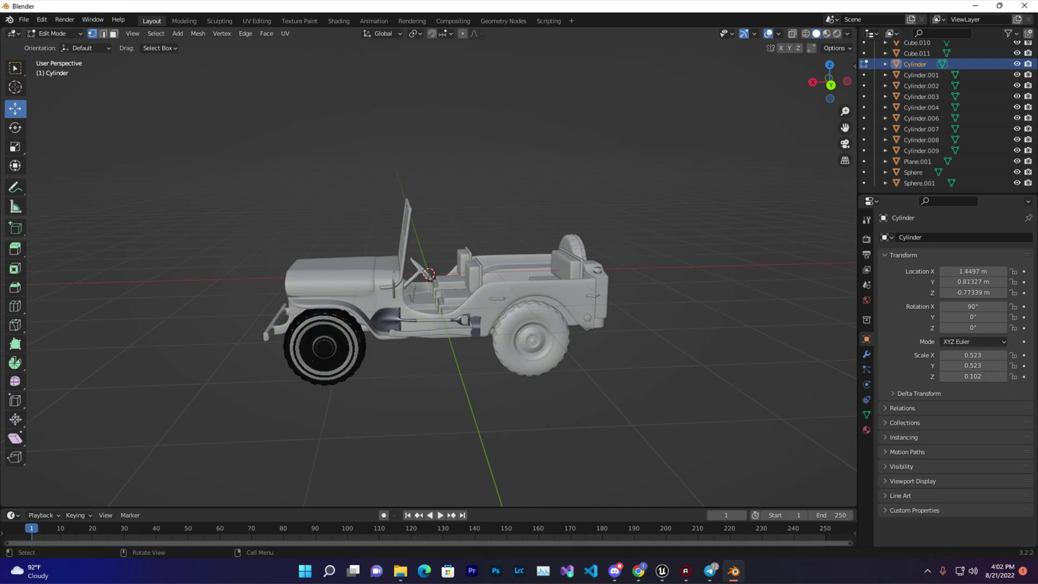
key(Tab)
click(502, 326)
key(Tab)
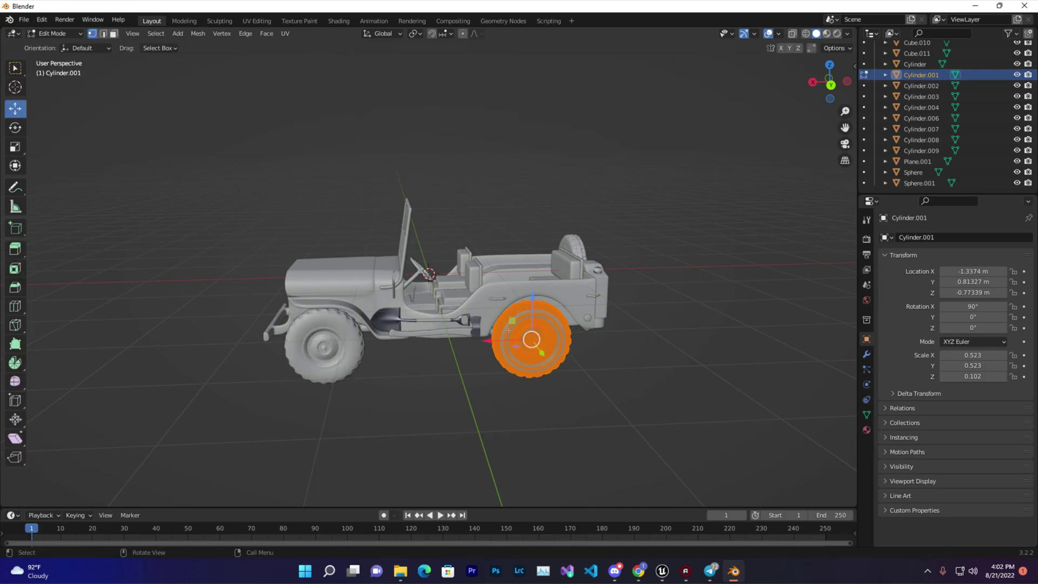
key(Tab)
click(15, 108)
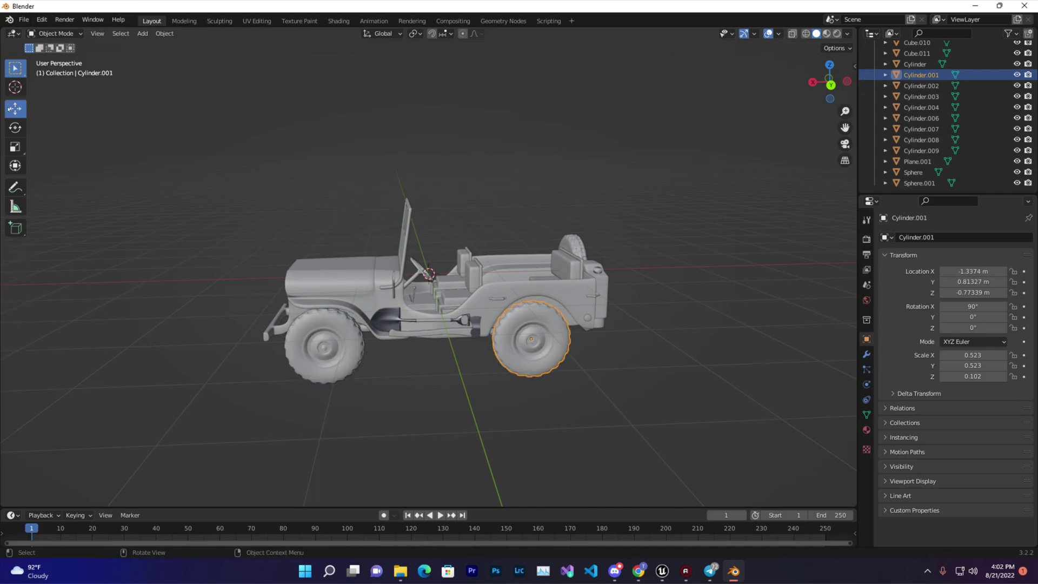
Step: Check whether the two right-side wheels and the body are separate objects by selecting each one
middle_drag(538, 329, 368, 335)
click(311, 330)
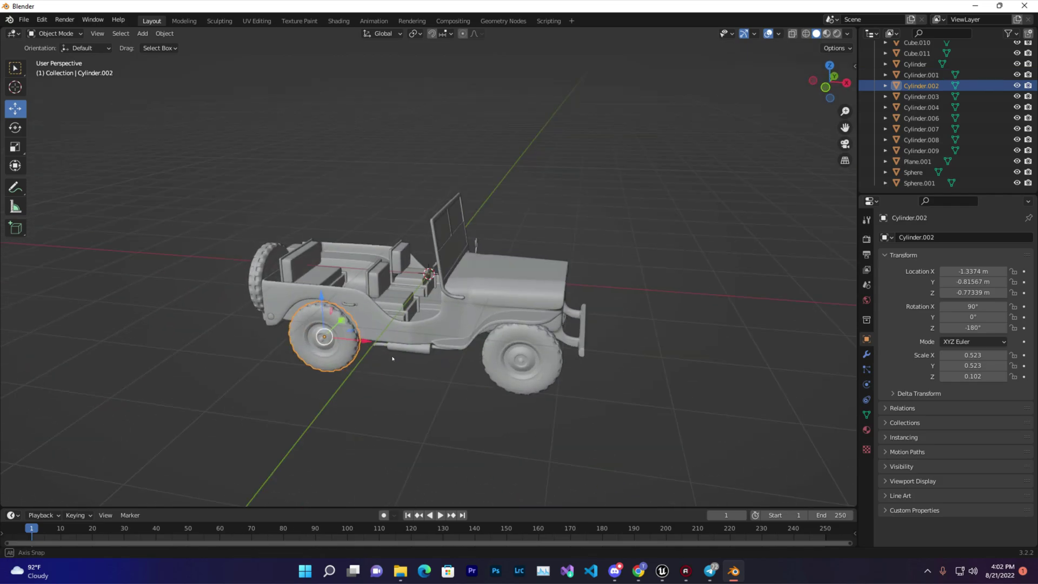
click(527, 362)
click(501, 301)
middle_drag(501, 300, 309, 239)
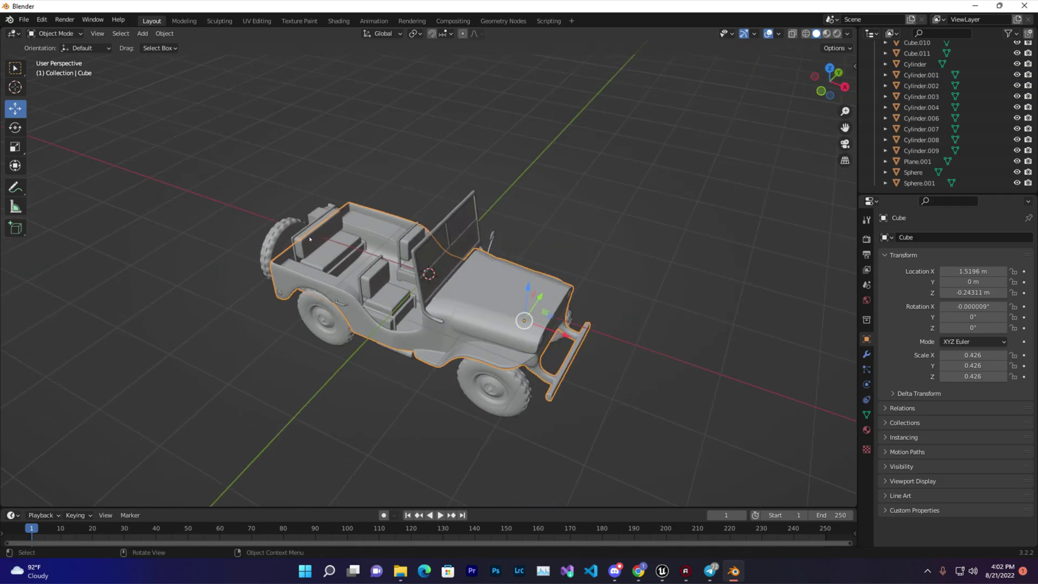
middle_drag(384, 244, 444, 287)
scroll(444, 286, up, 4)
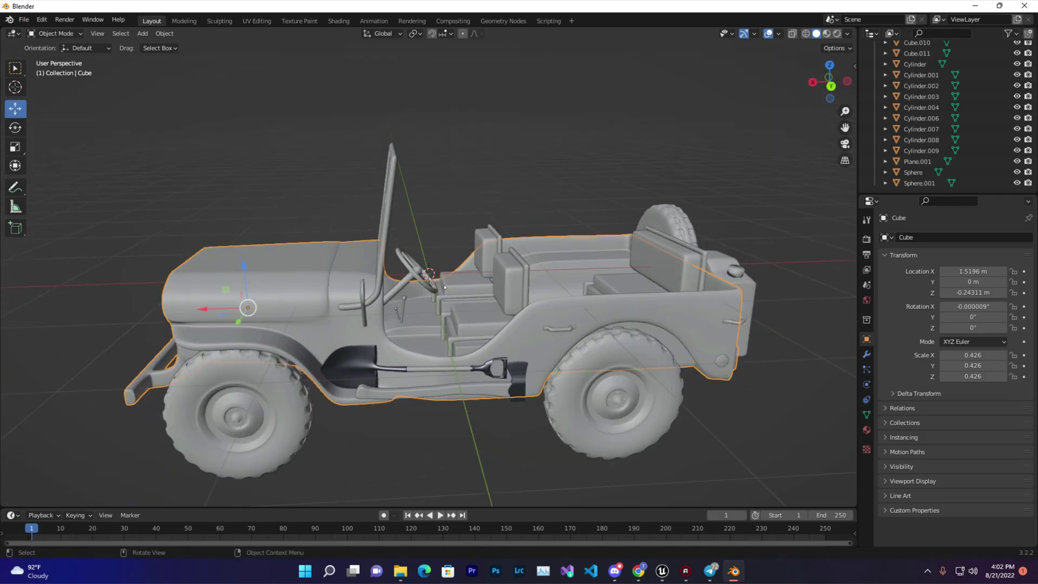
Step: Rename the rear left wheel object as BLW
click(364, 362)
middle_drag(365, 363, 889, 247)
click(577, 350)
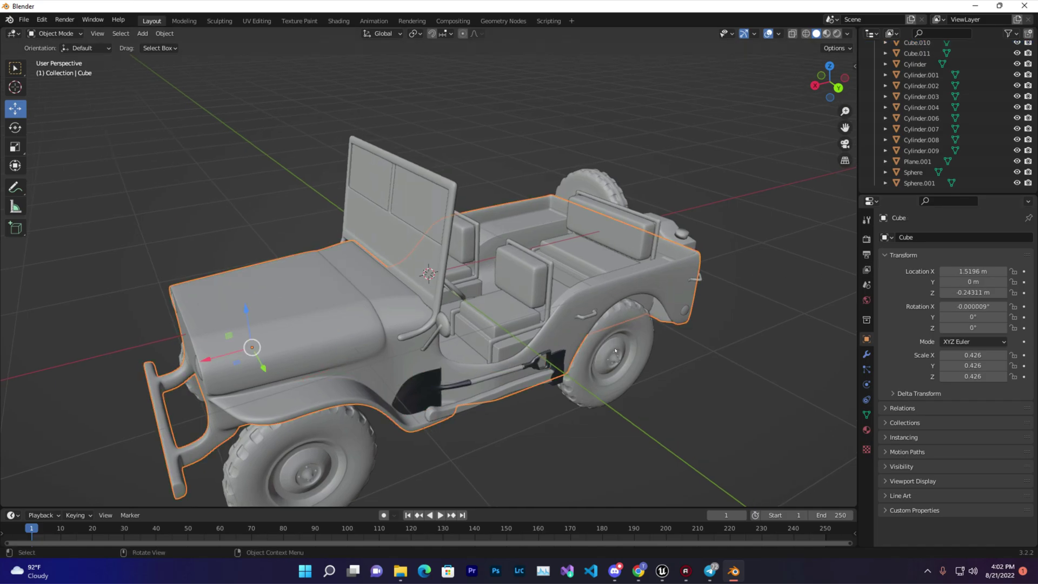
click(601, 352)
scroll(601, 352, down, 2)
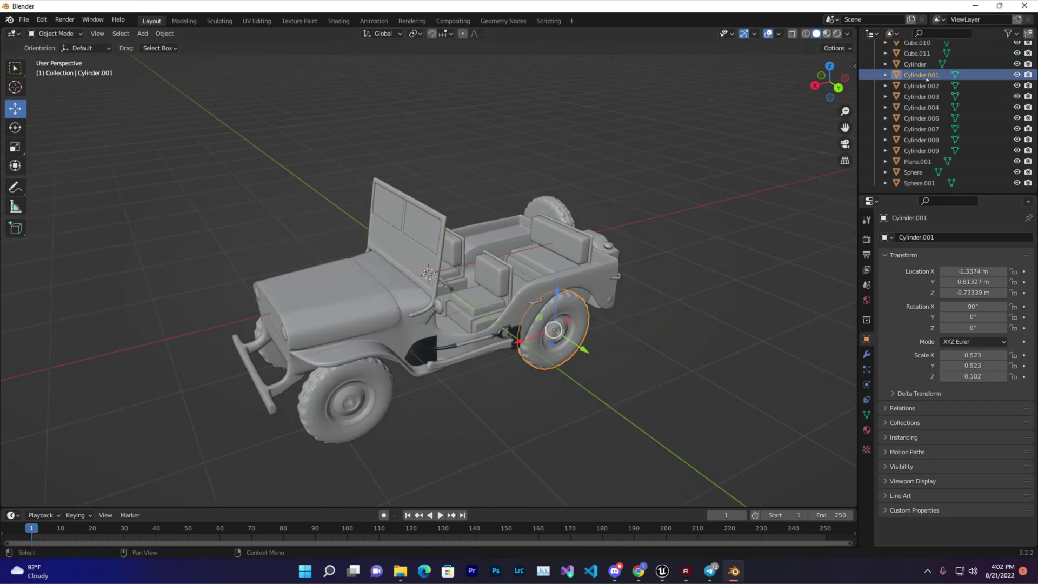
double_click(922, 74)
key(BackSpace)
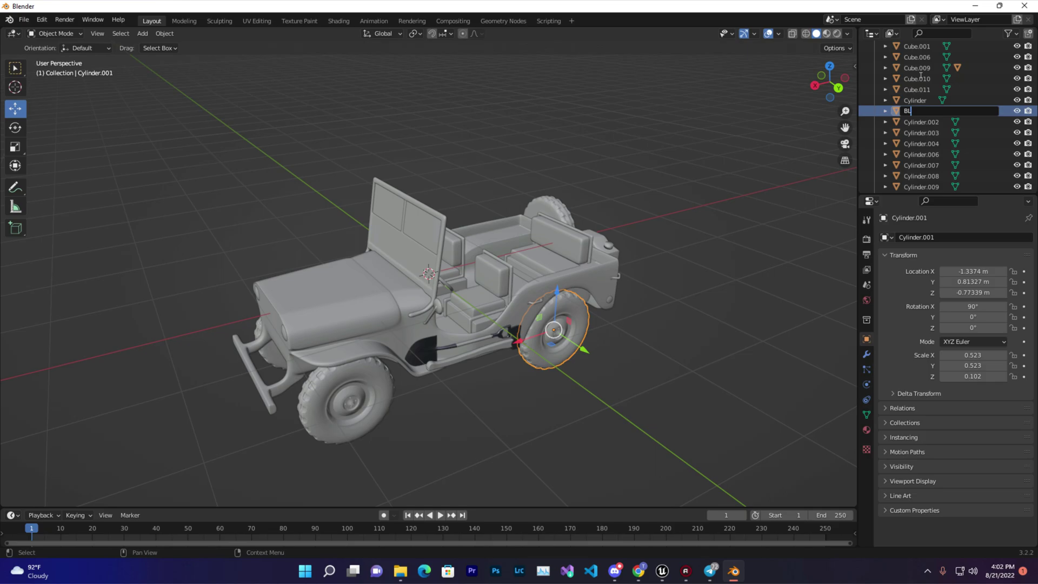
key(Return)
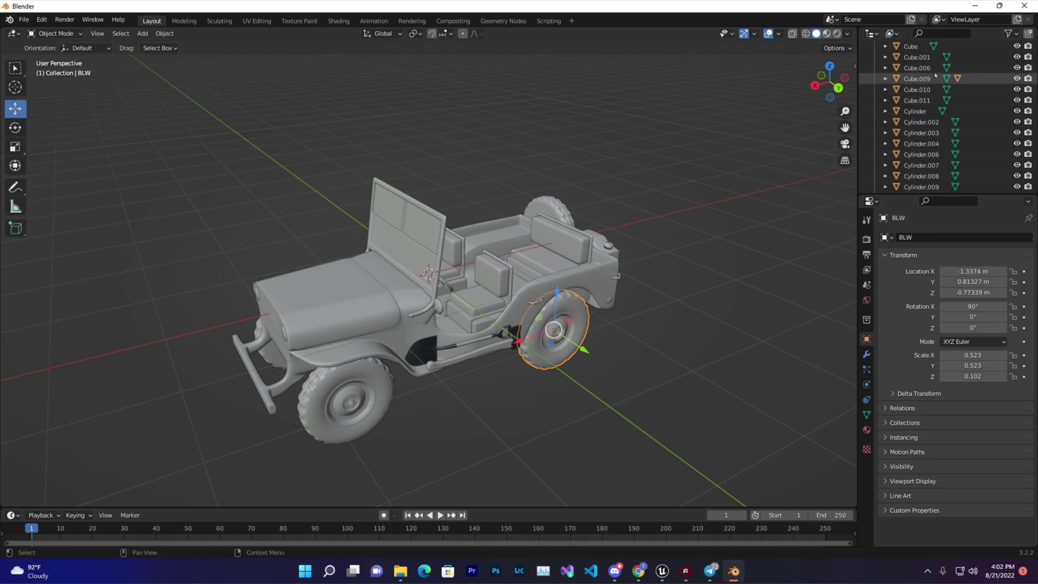
scroll(935, 75, up, 3)
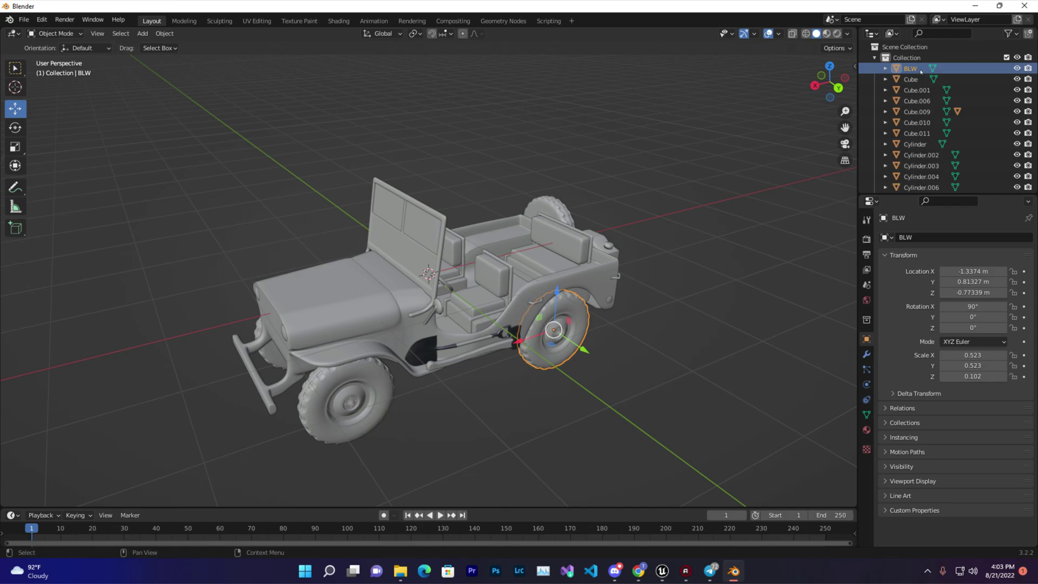
Step: Rename the rear right wheel object as BRW
middle_drag(540, 162, 491, 263)
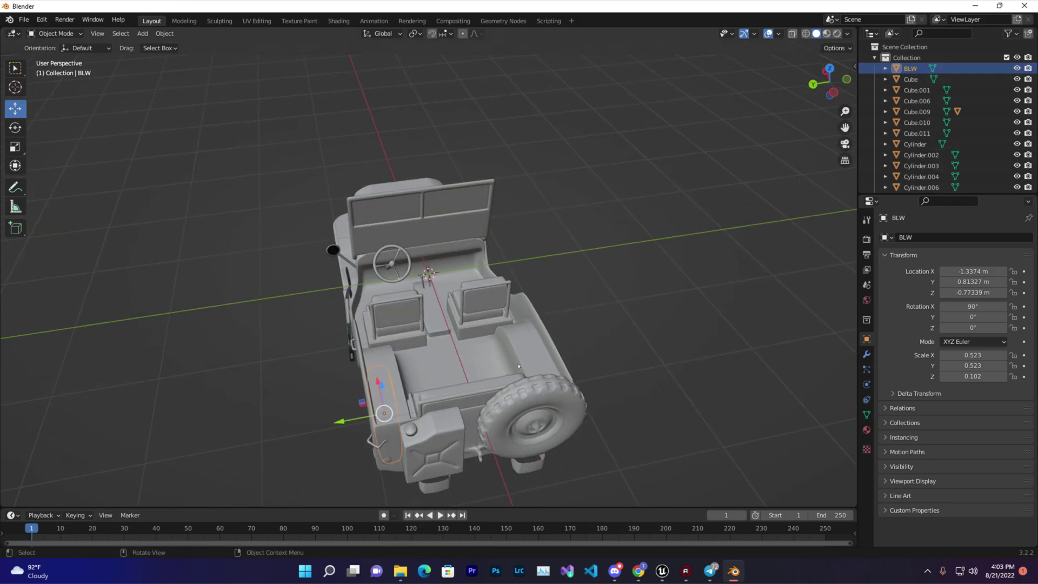
middle_drag(522, 419, 425, 351)
click(390, 390)
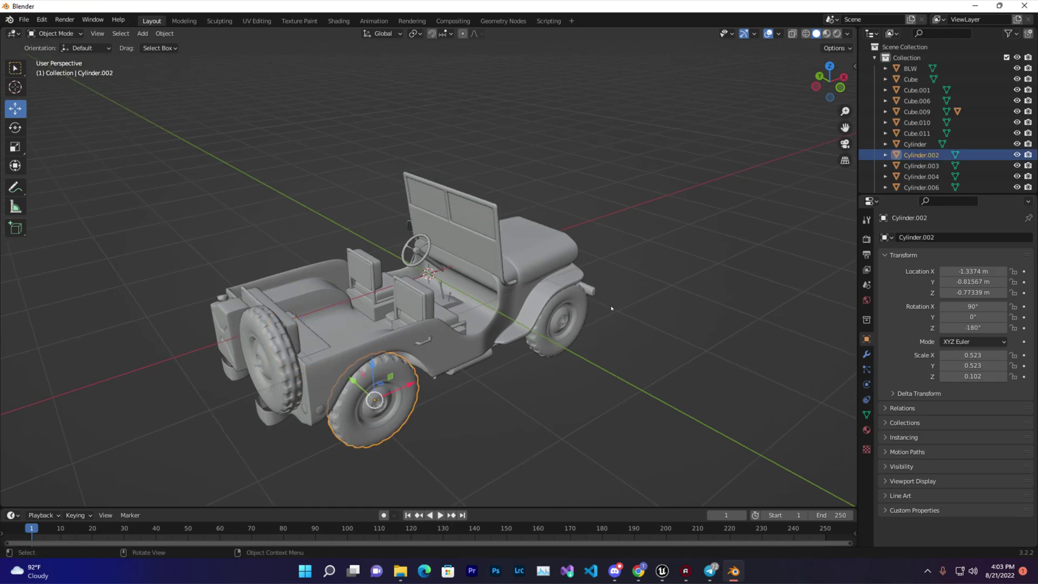
double_click(929, 155)
key(BackSpace)
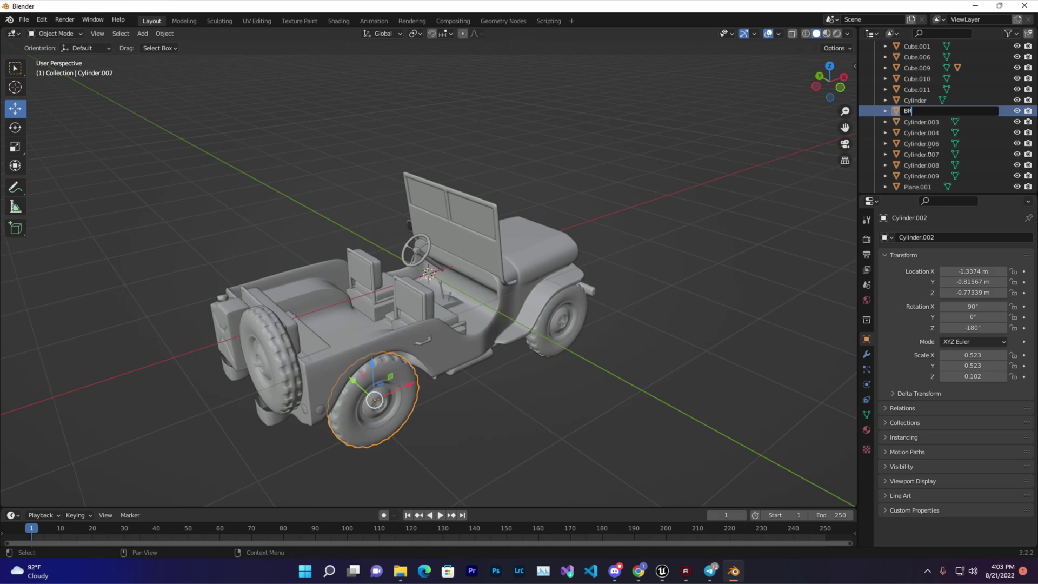
text(BRW)
key(Return)
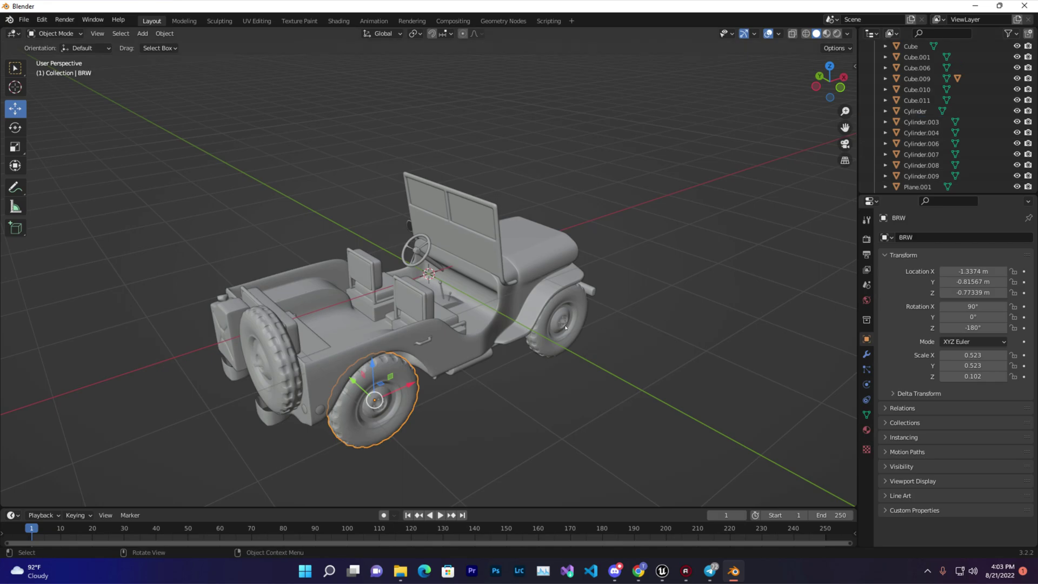
Step: Rename the front right wheel object as FRW
click(913, 122)
double_click(913, 122)
scroll(912, 124, down, 1)
key(BackSpace)
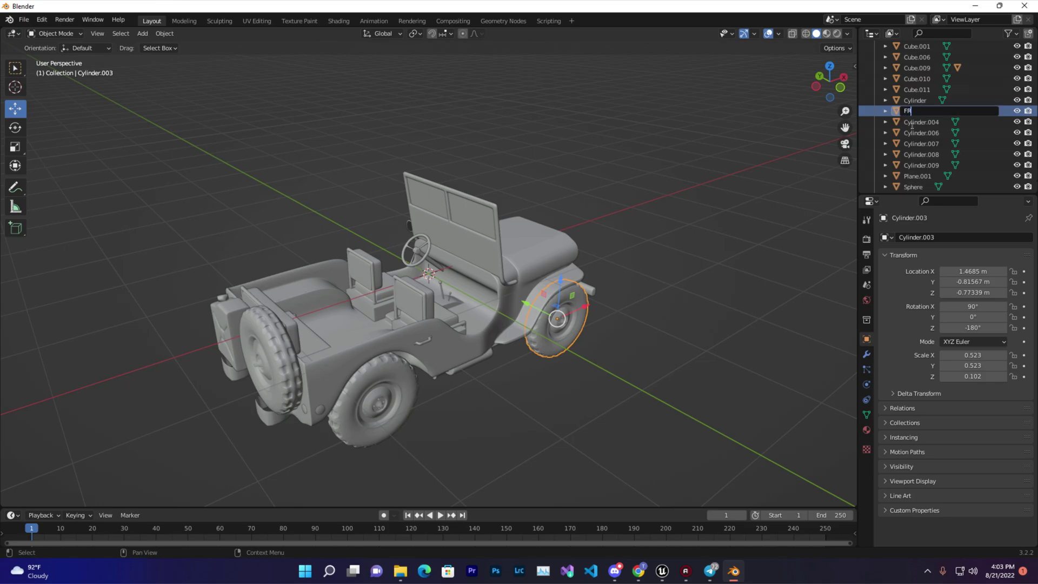
text(FRW)
key(Return)
Step: Rename the front left wheel object as FLW
middle_drag(757, 238, 310, 351)
click(914, 100)
double_click(909, 100)
scroll(901, 95, up, 1)
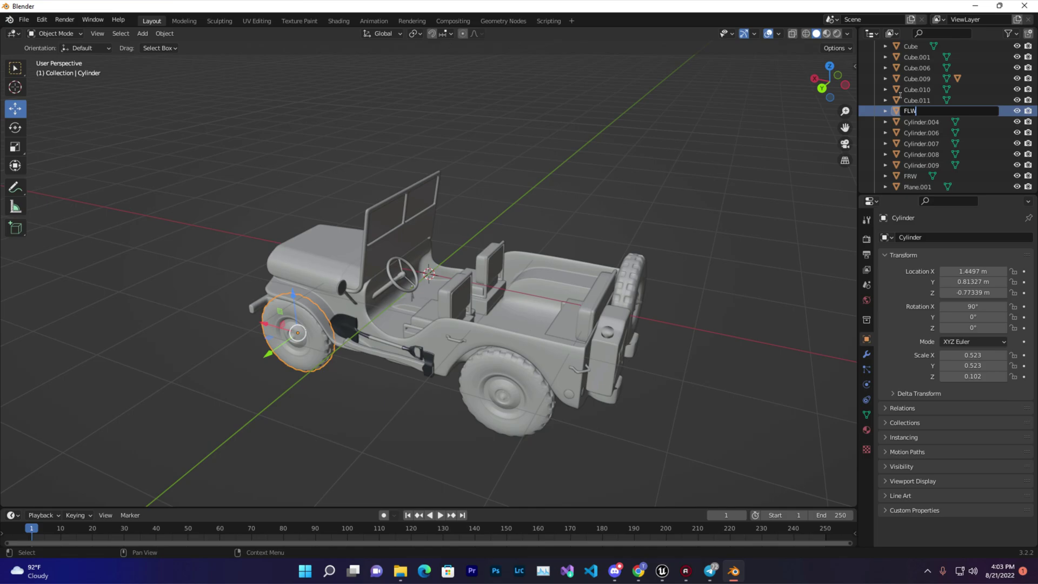
text(FLW)
key(Return)
scroll(928, 100, up, 2)
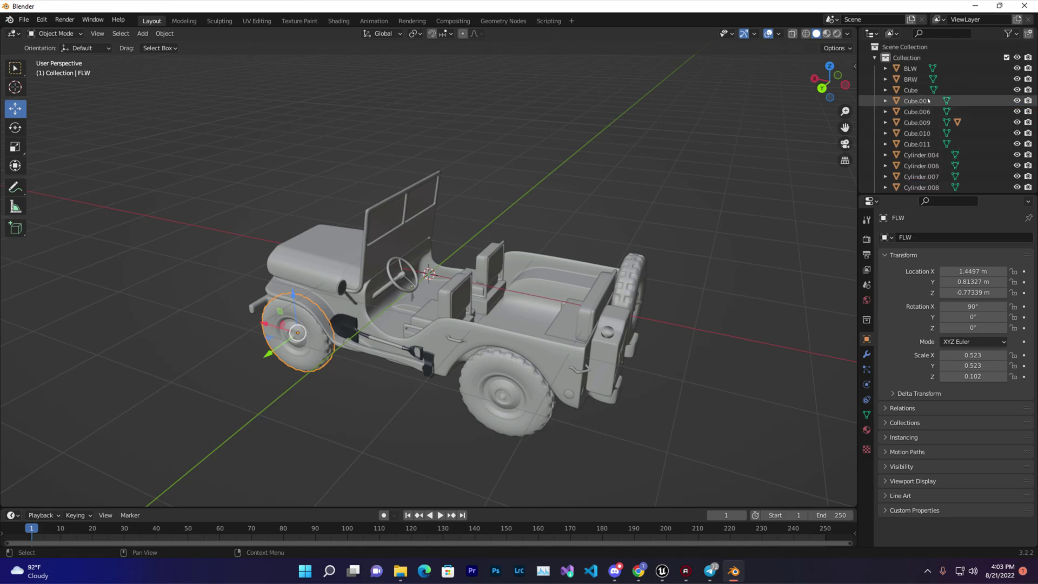
click(913, 90)
shift+click(922, 133)
scroll(923, 136, down, 2)
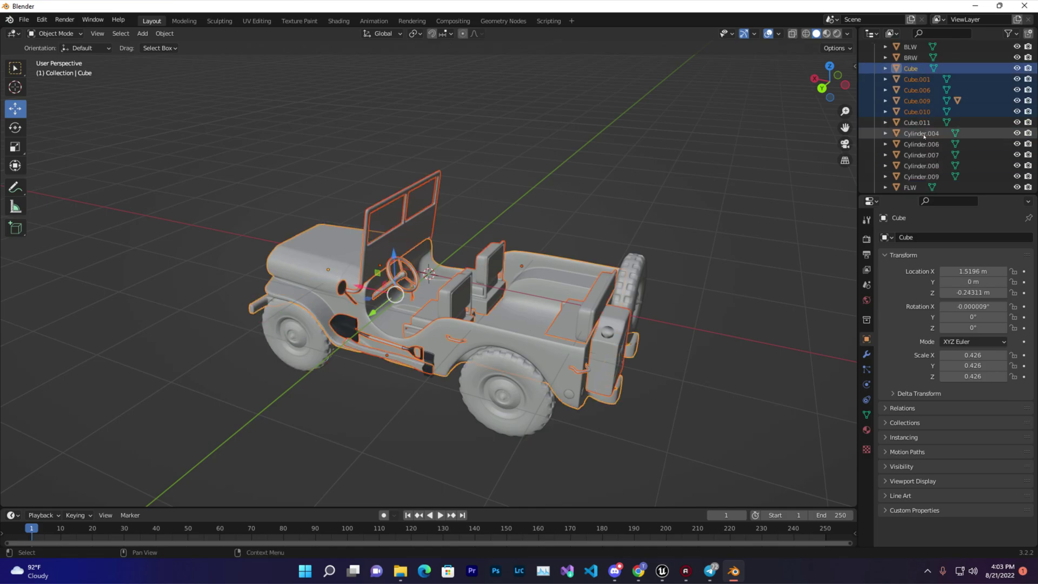
shift+click(925, 135)
scroll(930, 135, down, 2)
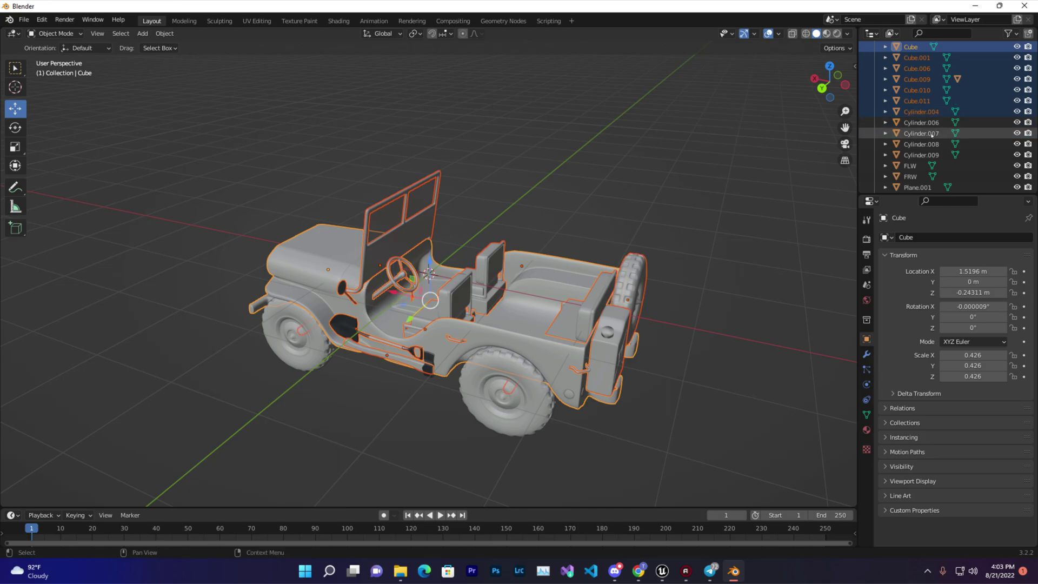
click(402, 274)
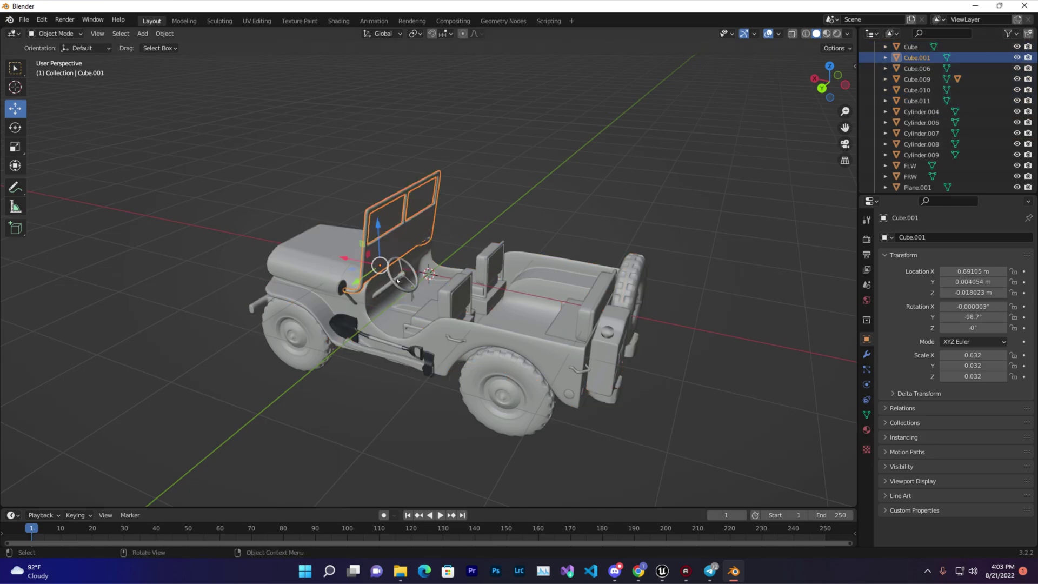
click(401, 286)
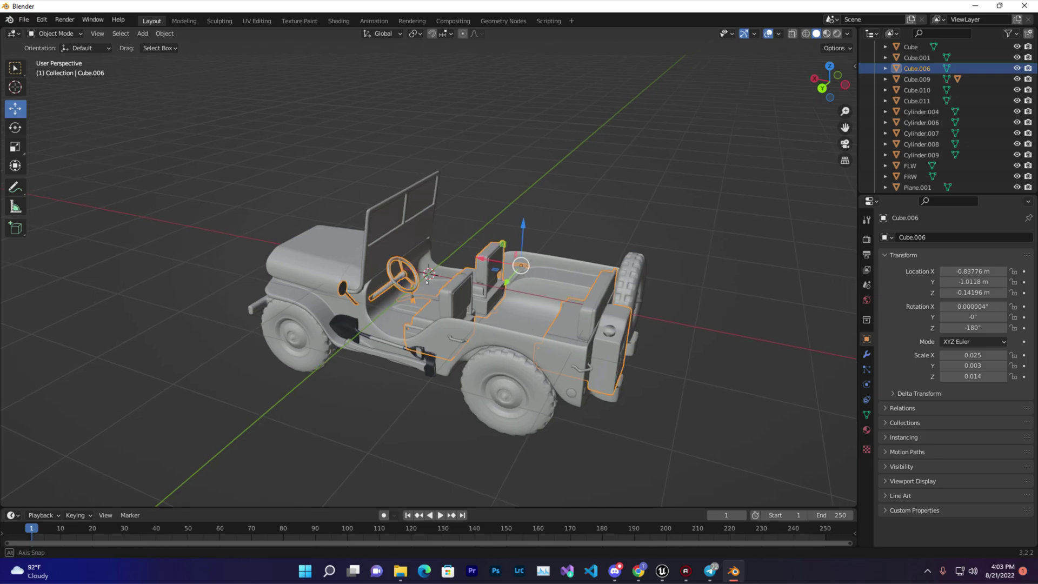
scroll(411, 289, up, 6)
middle_drag(414, 291, 492, 346)
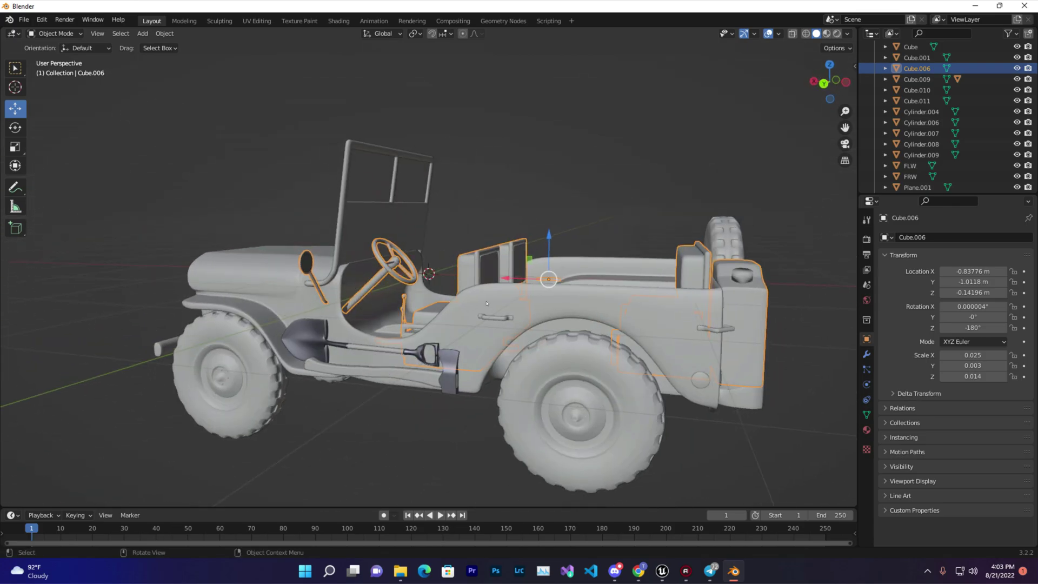
Step: Join the non-wheel parts, from Cube through Cylinder.009 plus Plane.001 and Sphere, into Sphere.001, leaving the four wheels separate
scroll(925, 67, up, 3)
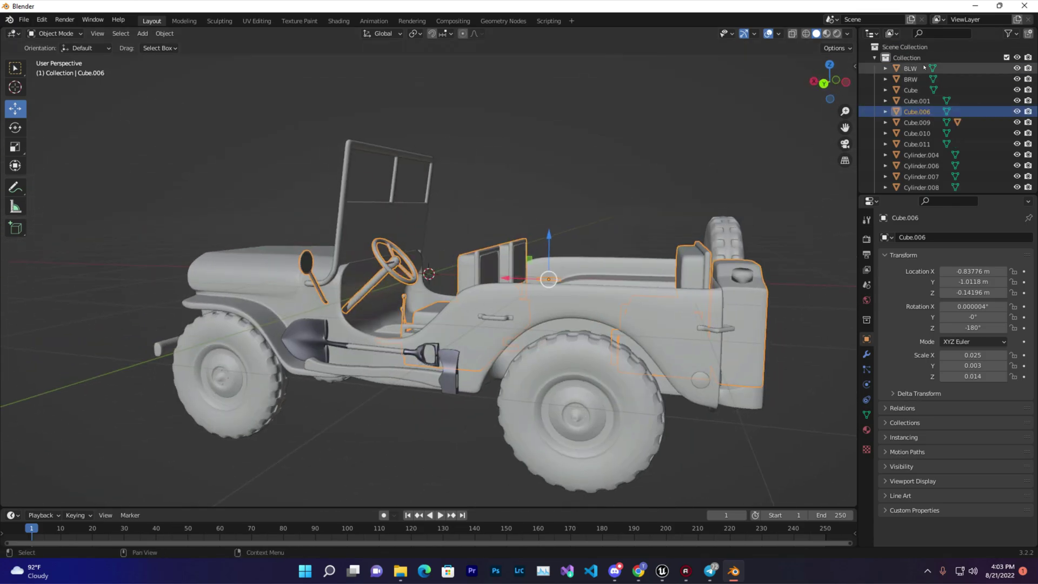
click(911, 90)
shift+click(921, 155)
scroll(927, 143, down, 4)
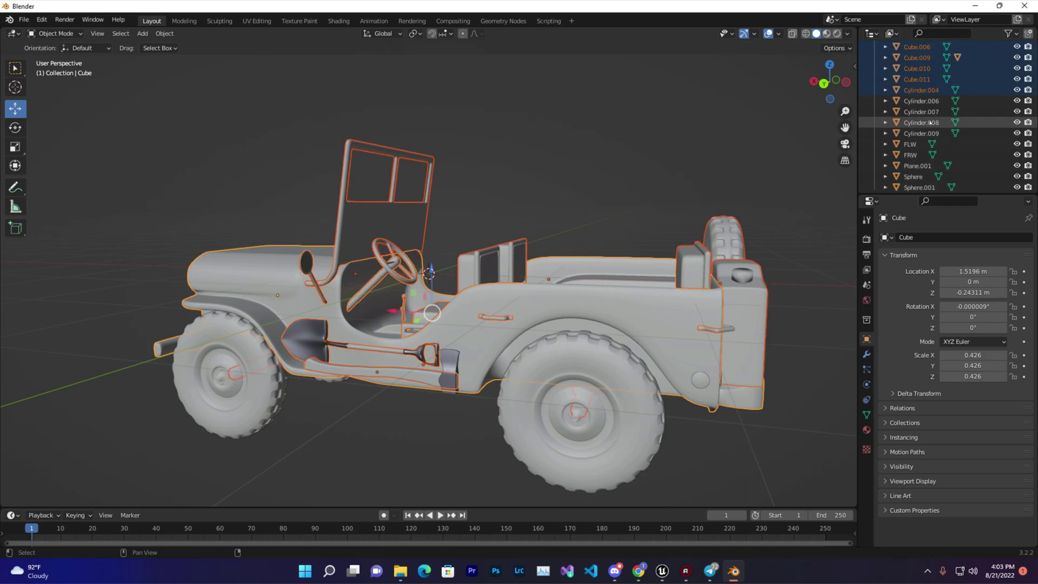
shift+click(926, 134)
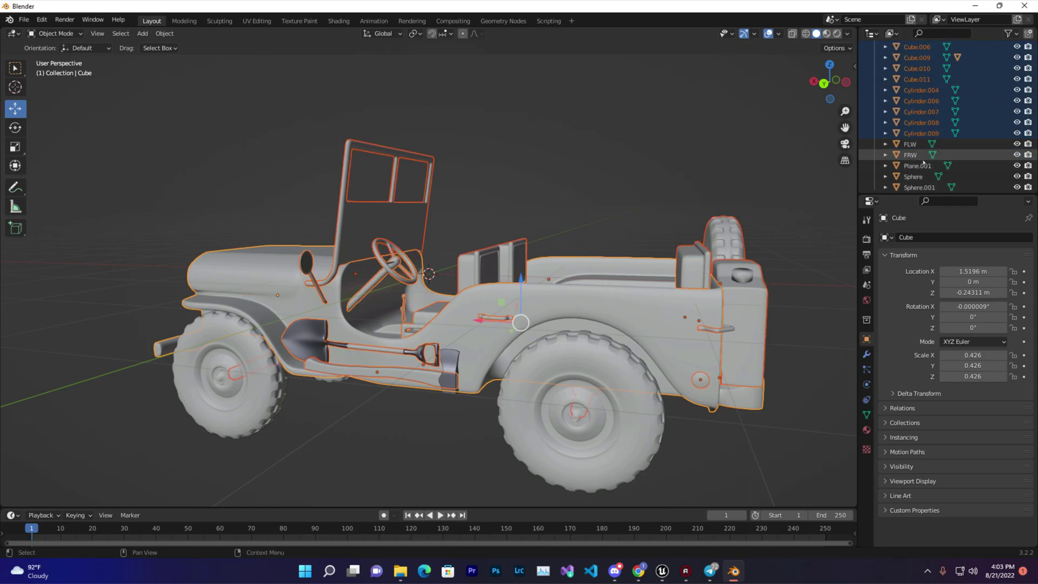
scroll(923, 169, down, 1)
ctrl+click(919, 162)
ctrl+click(914, 171)
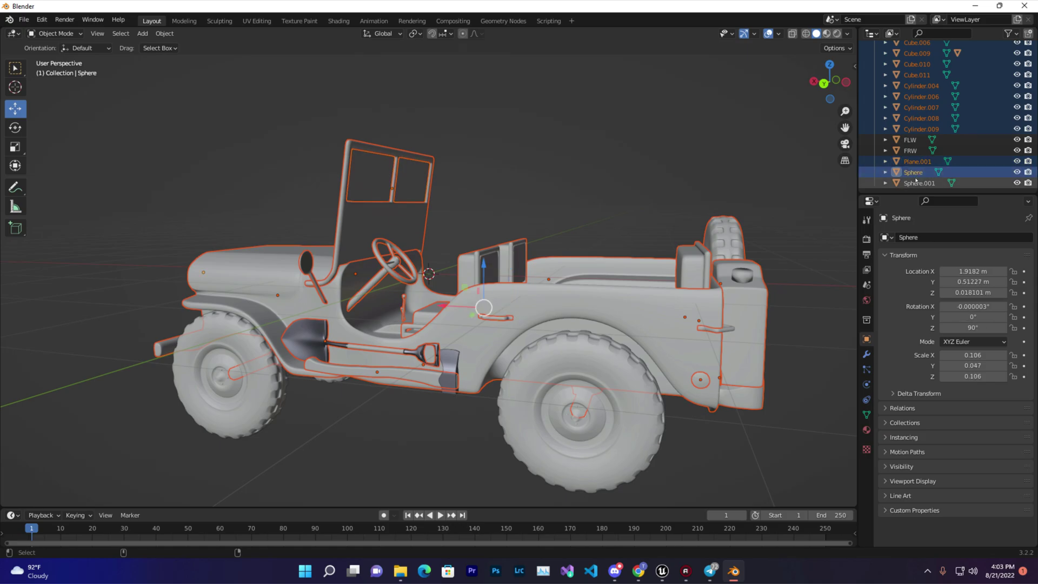
ctrl+click(919, 183)
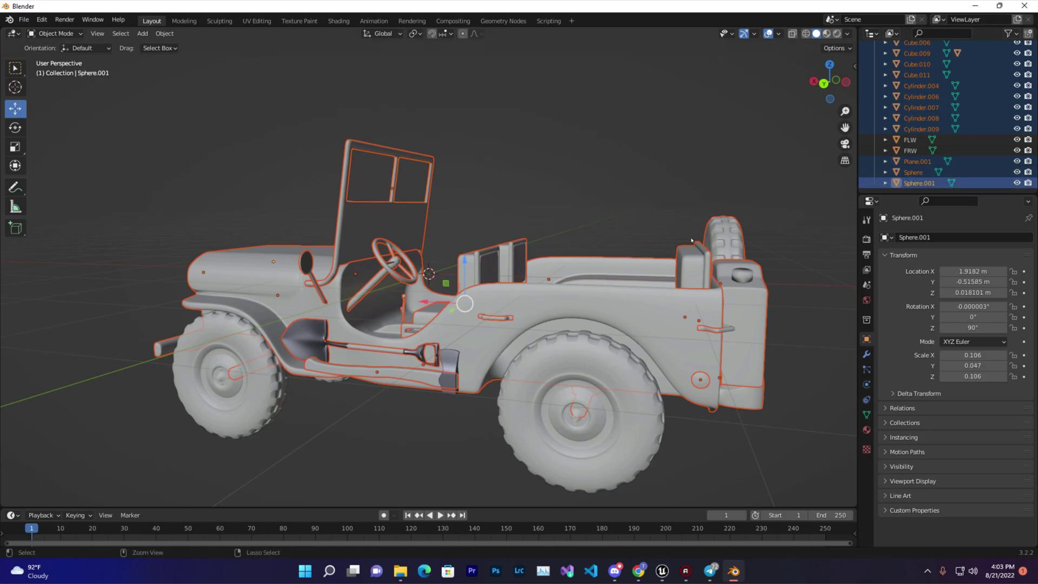
key(ctrl+j)
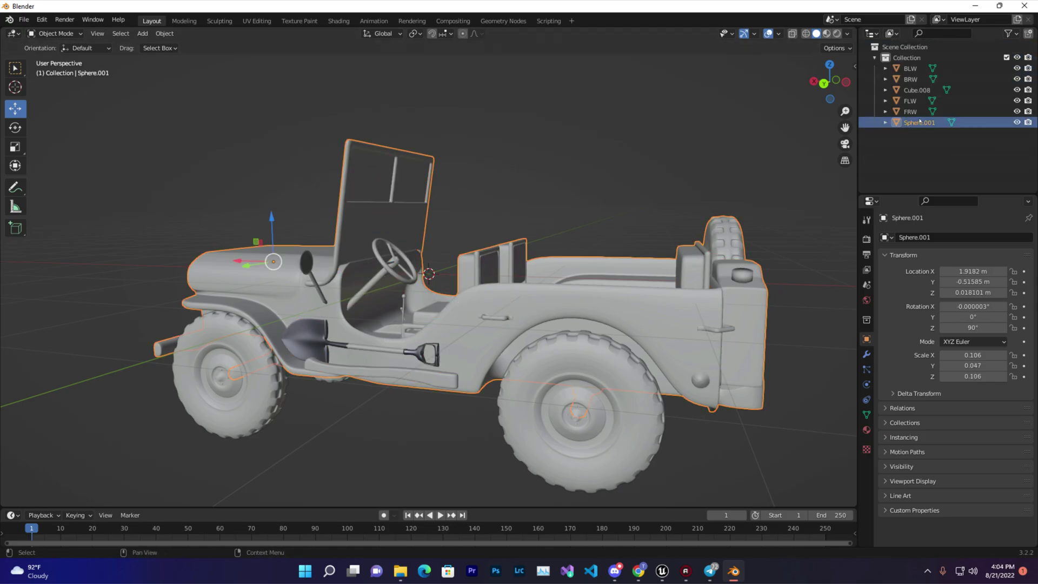
Step: Examine the objects left in the collection and locate Cube.008 in the scene
click(912, 112)
click(914, 101)
click(918, 89)
click(913, 80)
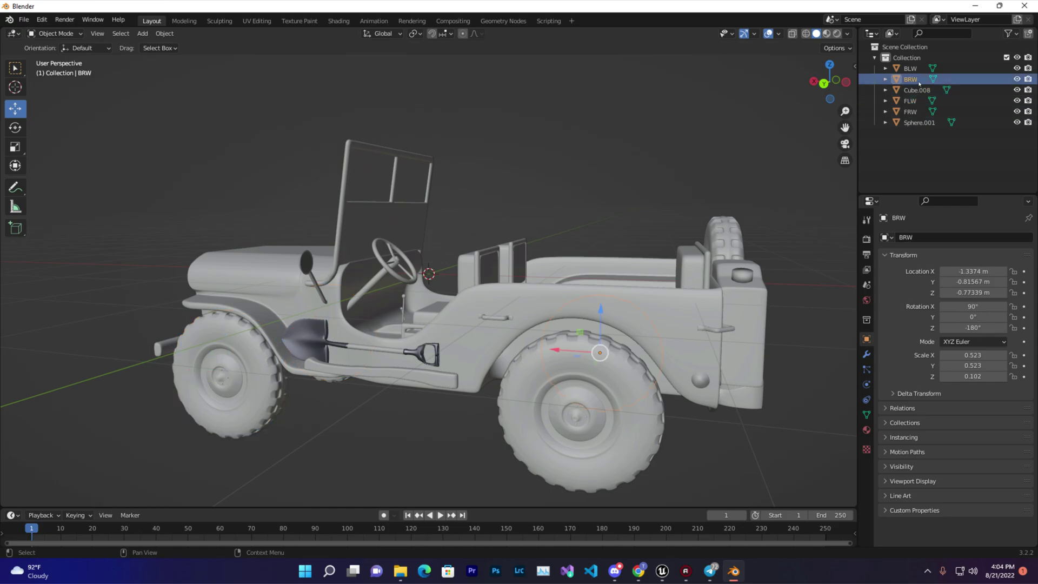
click(910, 93)
scroll(654, 193, down, 3)
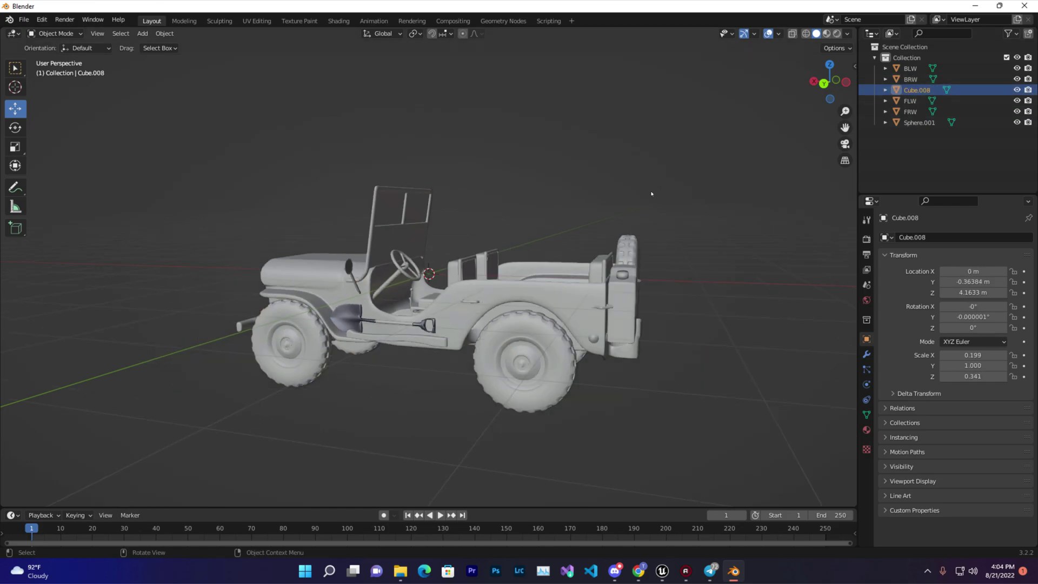
mouse_move(599, 227)
middle_down()
mouse_move(508, 268)
mouse_move(341, 246)
mouse_move(424, 213)
mouse_move(503, 364)
mouse_move(486, 306)
mouse_move(577, 358)
mouse_move(411, 302)
mouse_move(319, 318)
middle_up()
key(z)
key(Escape)
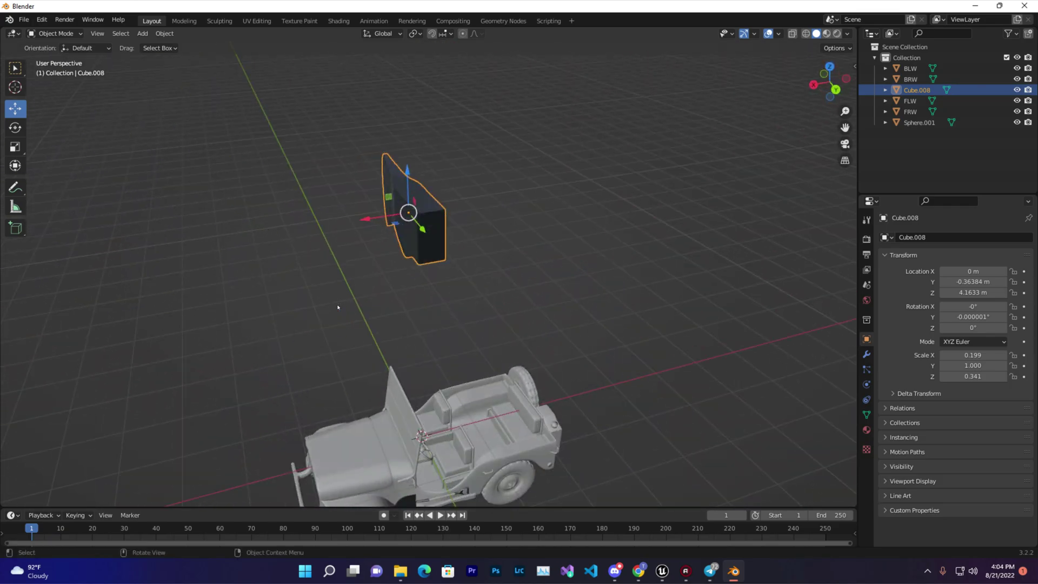
Step: Delete the stray Cube.008 object above the jeep and rename the joined body mesh as BASE
key(Delete)
middle_drag(337, 307, 627, 325)
click(918, 111)
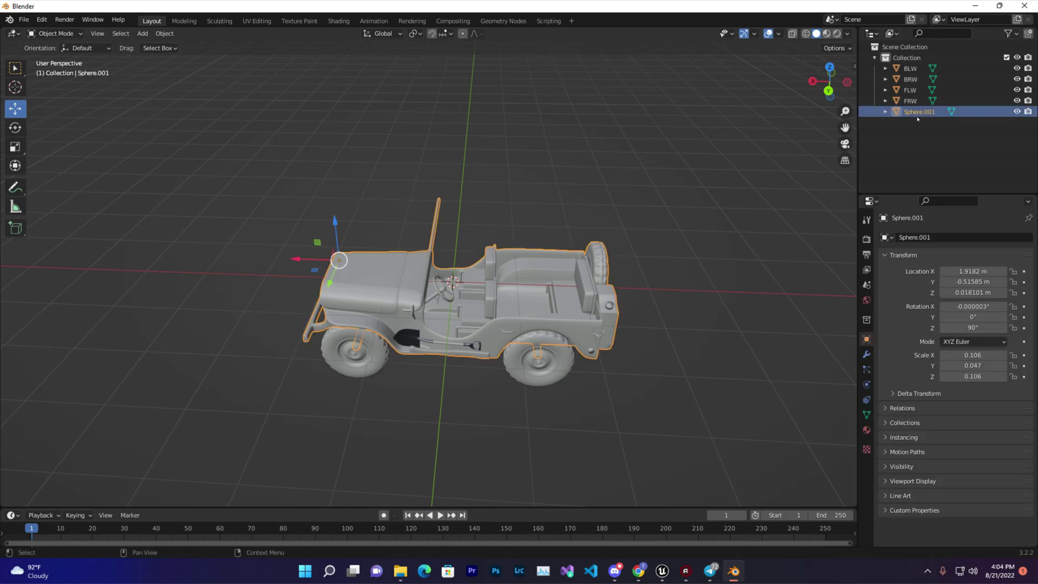
double_click(919, 112)
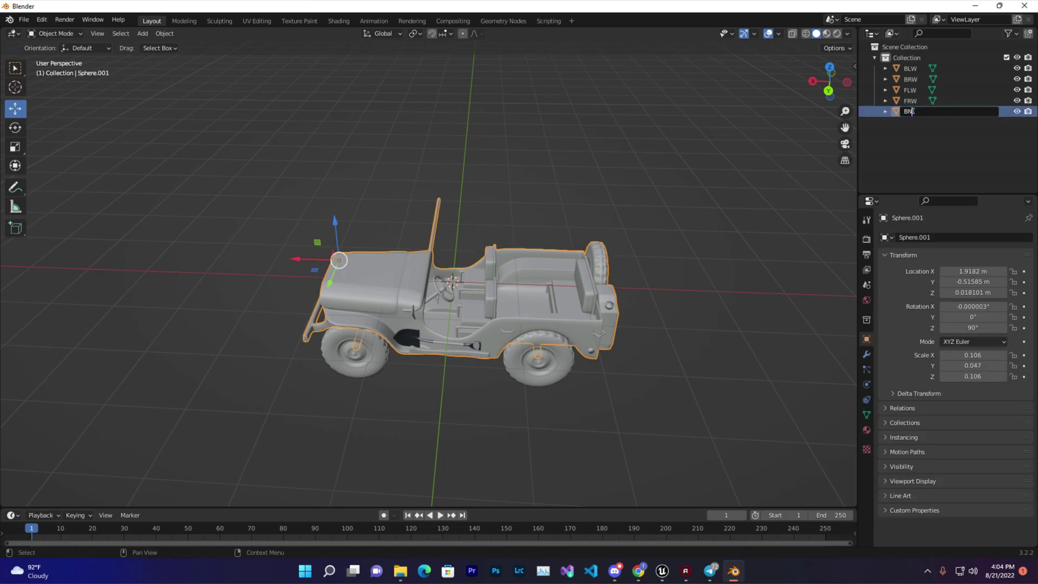
text(BASE)
key(Return)
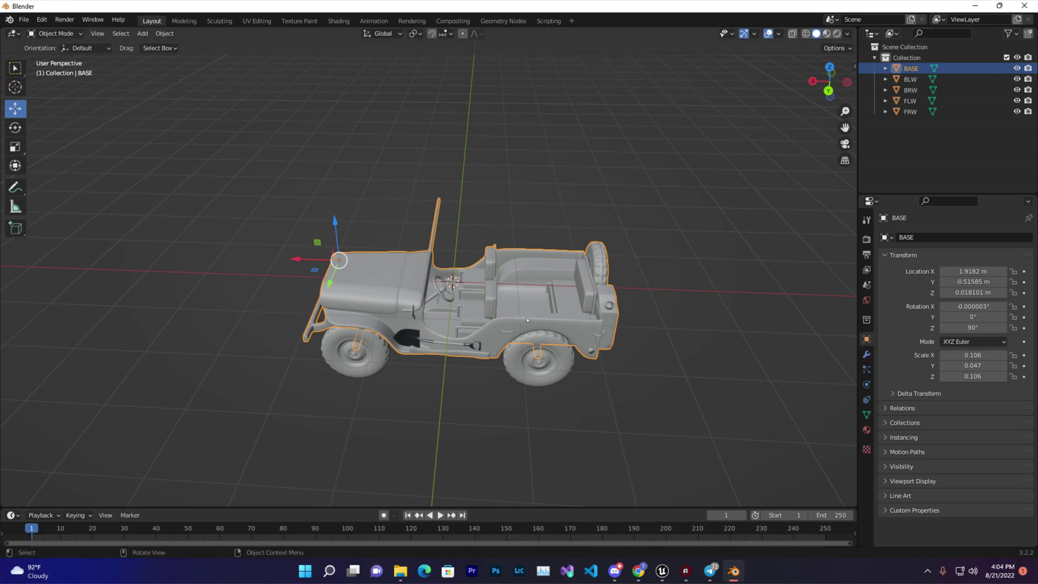
Step: Set the origin of the BASE object to the 3D cursor
middle_drag(430, 295, 442, 317)
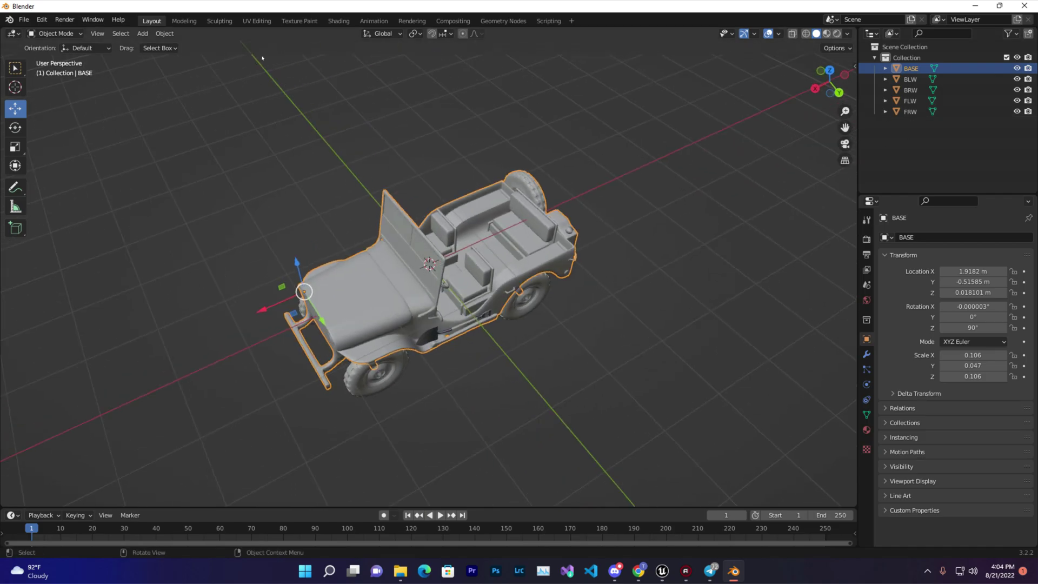
click(164, 33)
mouse_move(181, 57)
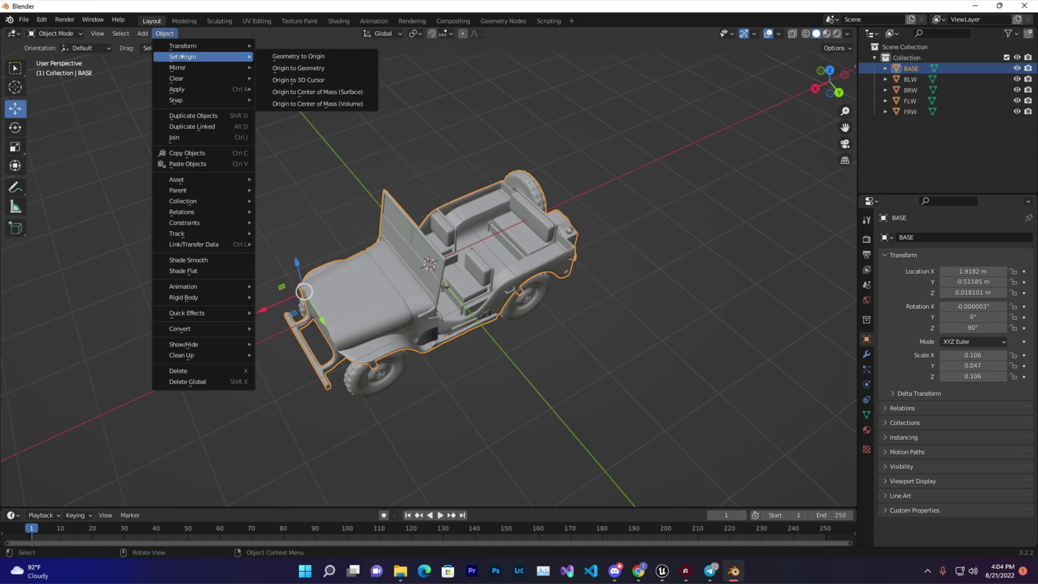
click(320, 81)
click(551, 186)
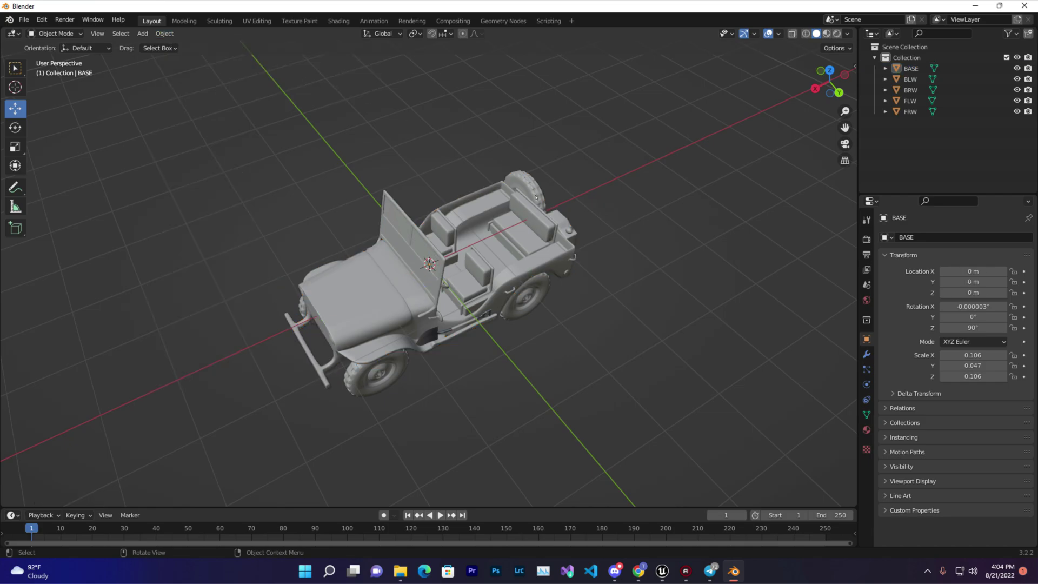
Step: Select the body and all four wheels and move them up about 0.88 m along the Z axis
middle_drag(545, 204, 635, 152)
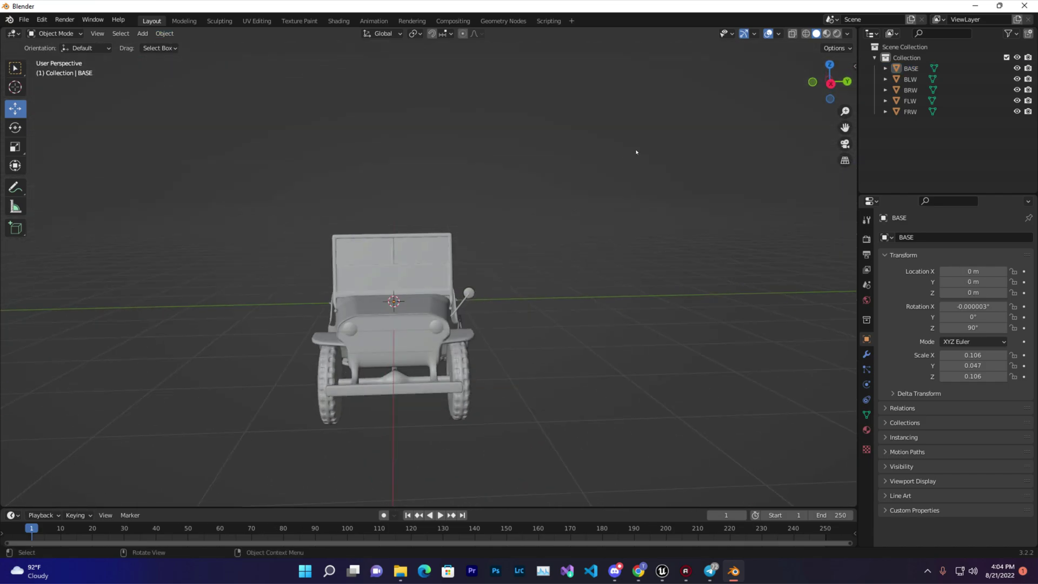
middle_drag(415, 326, 602, 230)
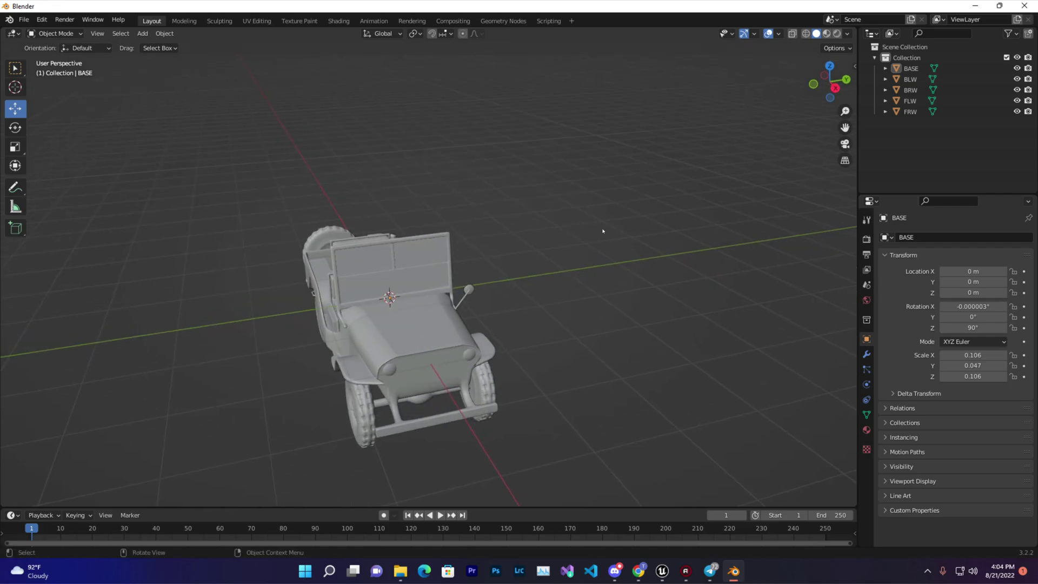
drag(841, 80, 686, 288)
key(a)
click(831, 84)
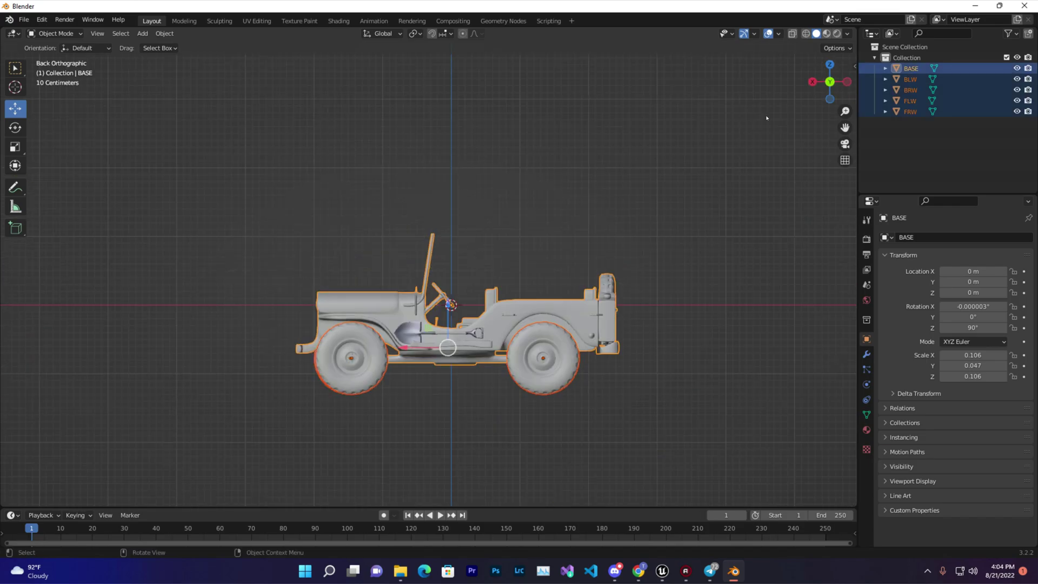
drag(449, 297, 460, 236)
click(574, 204)
middle_drag(575, 203, 612, 221)
click(486, 251)
middle_drag(487, 252, 603, 245)
click(460, 161)
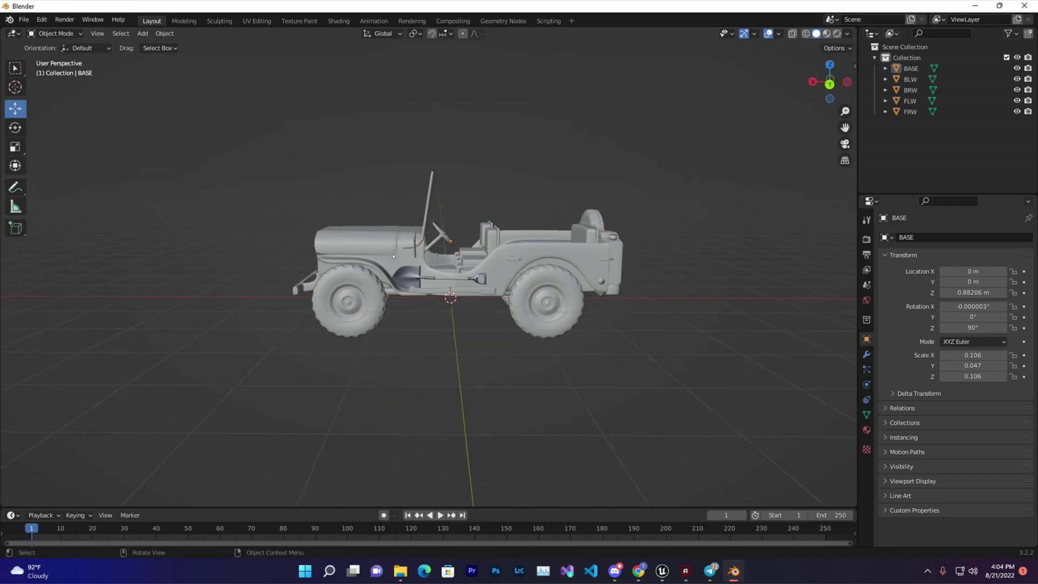
Step: Check that the left wheels and the body select as separate objects, and show the viewport sidebar
middle_drag(492, 184, 558, 219)
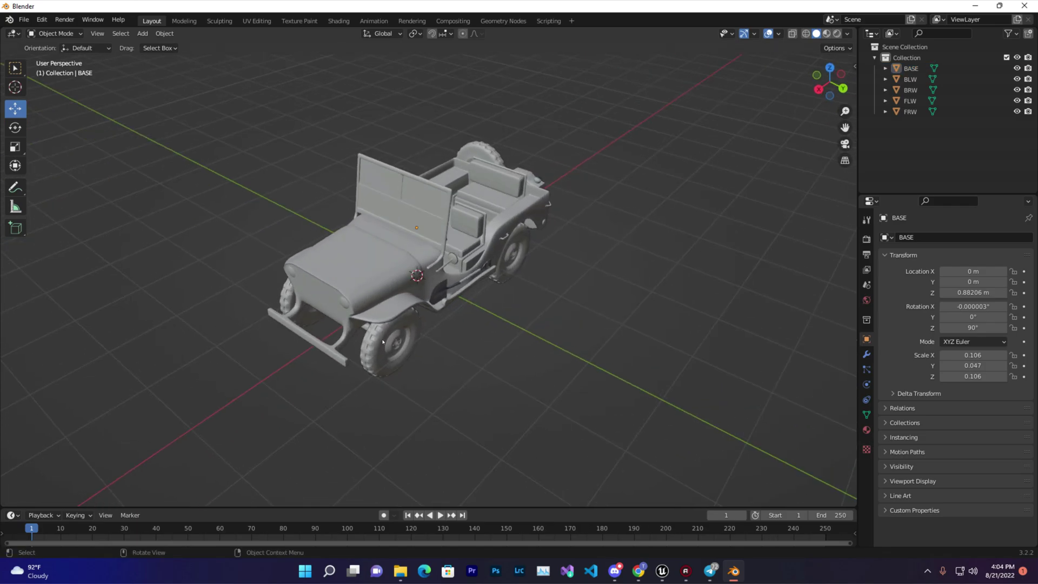
click(391, 342)
click(512, 268)
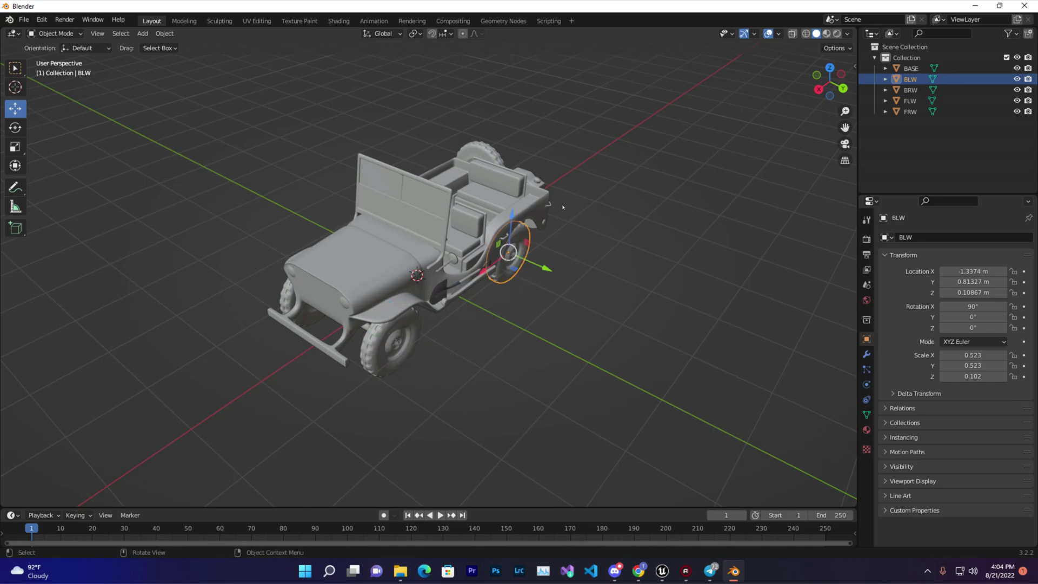
click(543, 207)
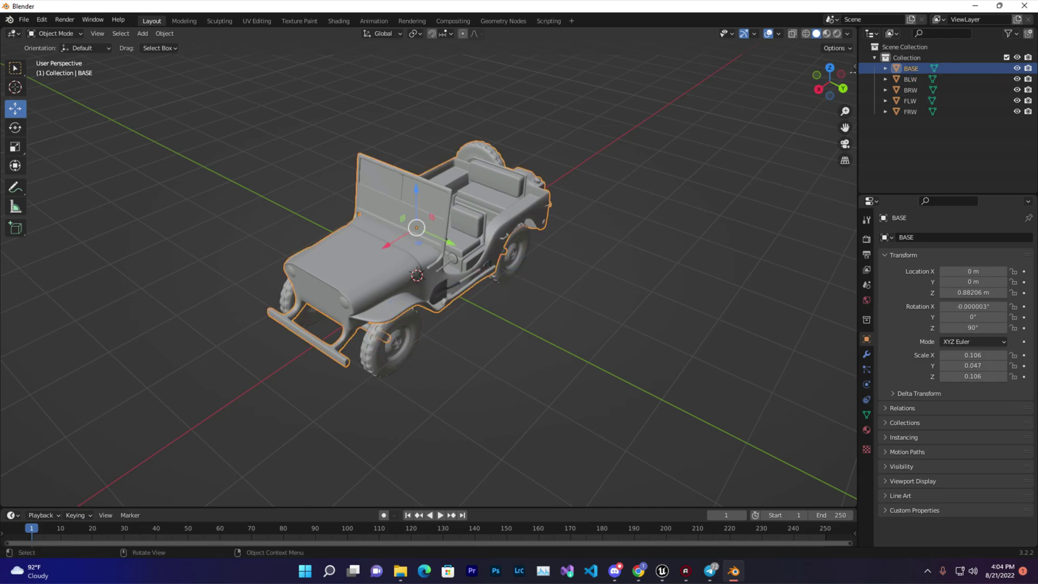
click(853, 71)
click(620, 138)
middle_drag(620, 138, 578, 170)
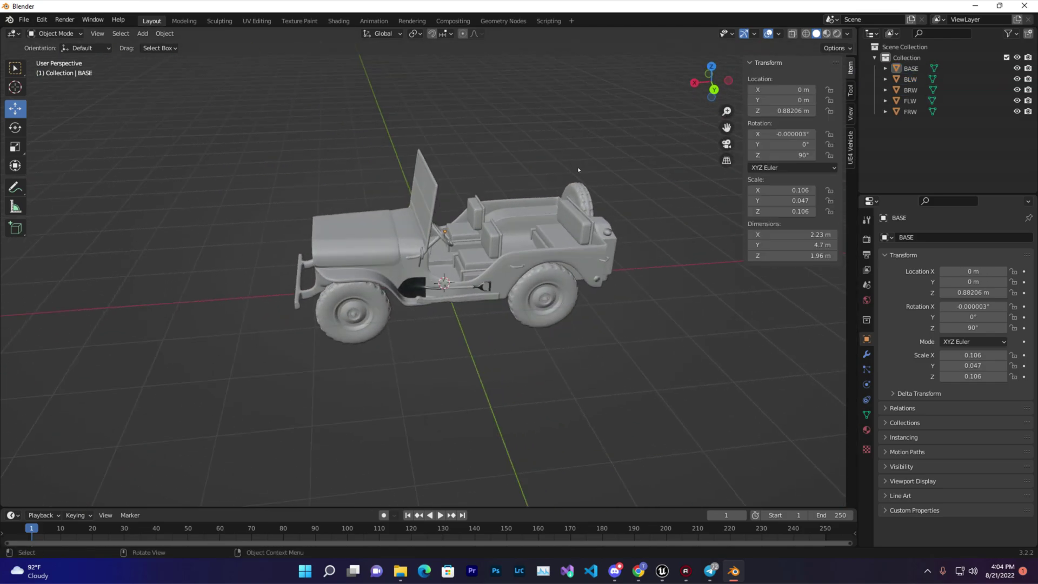
Step: Save the project as NEWV.blend in the Pictures folder
click(24, 21)
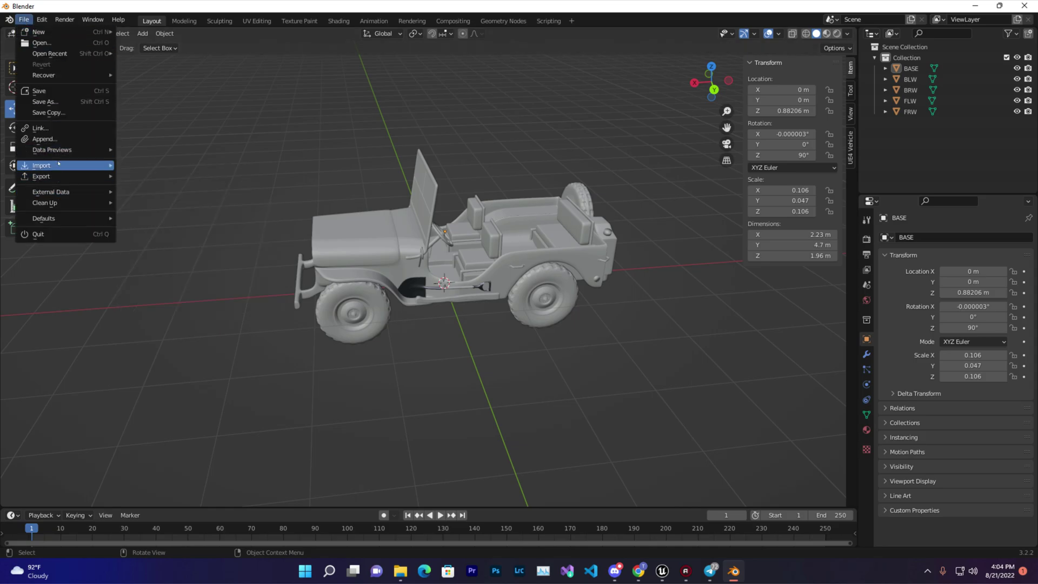
click(54, 101)
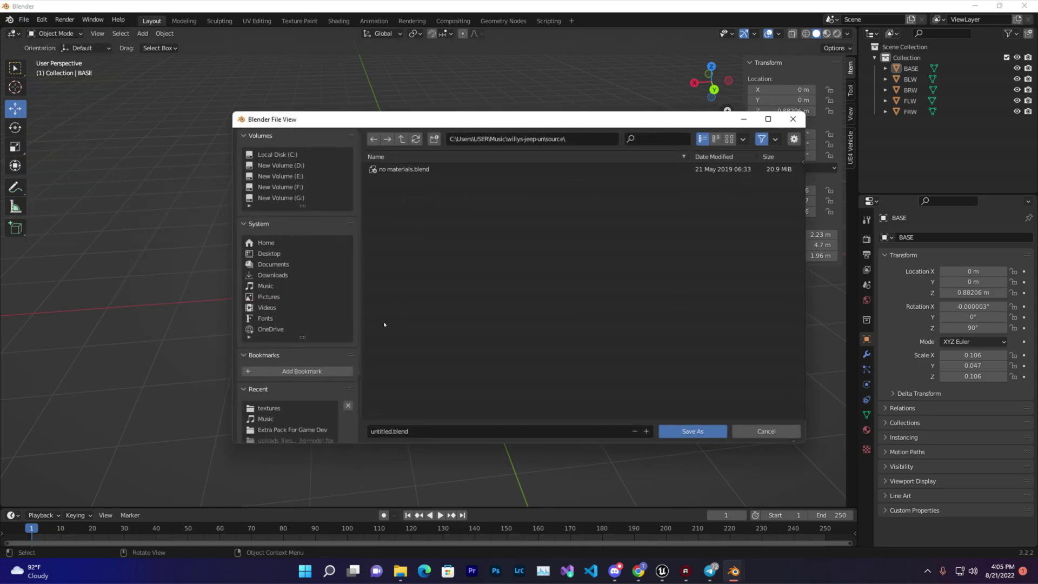
click(267, 307)
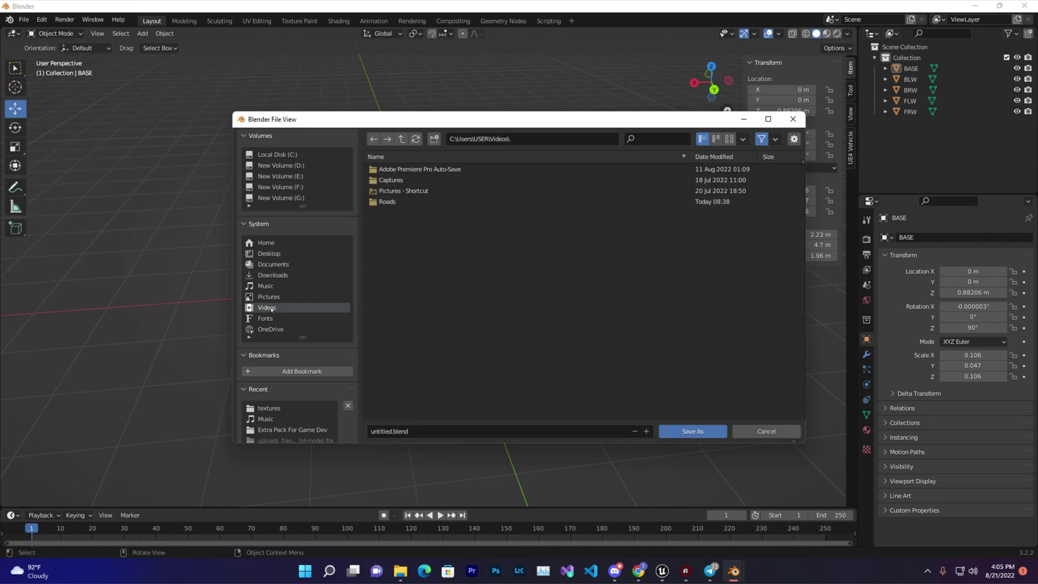
click(408, 431)
key(BackSpace)
click(273, 297)
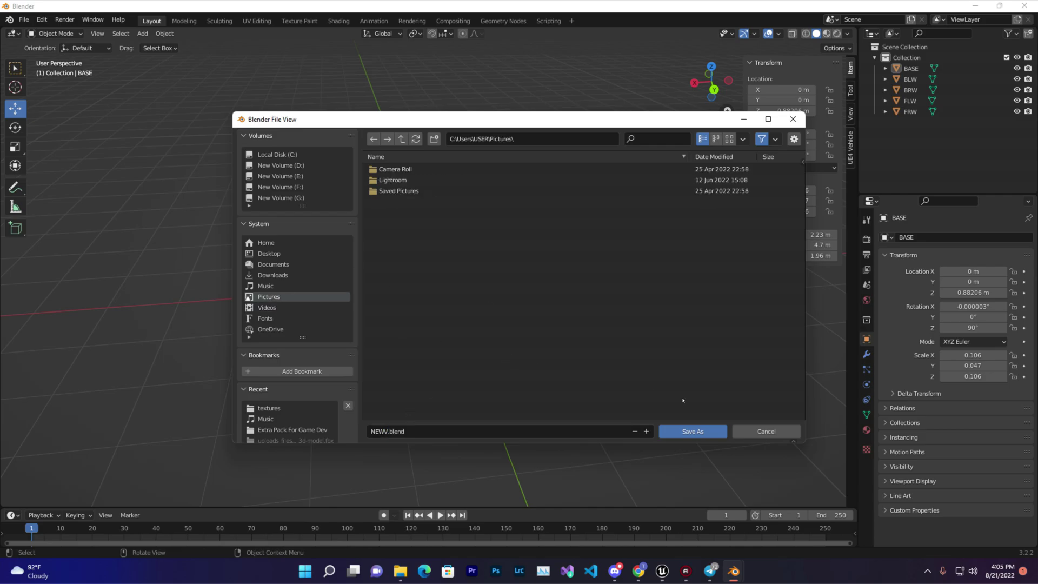
click(698, 431)
Step: Set the UE4 unit scale for the scene, upscale all objects, and frame the whole jeep
middle_drag(535, 340, 589, 336)
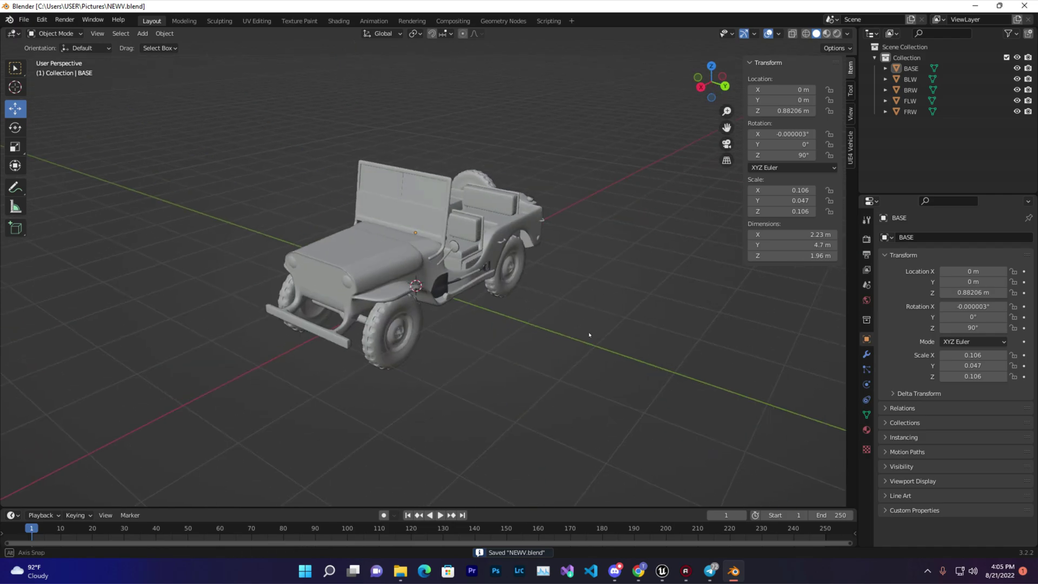
click(851, 151)
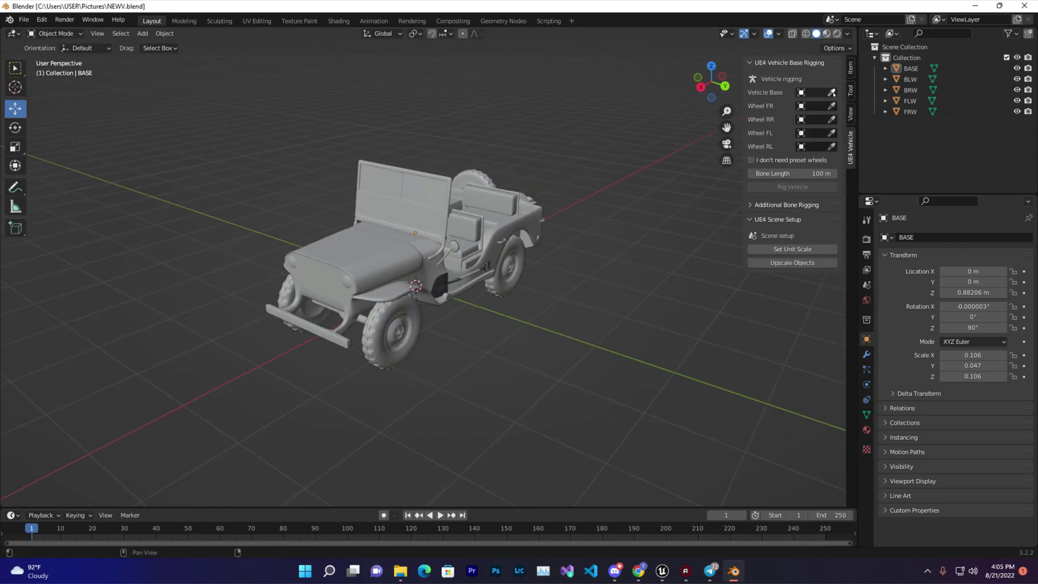
click(800, 250)
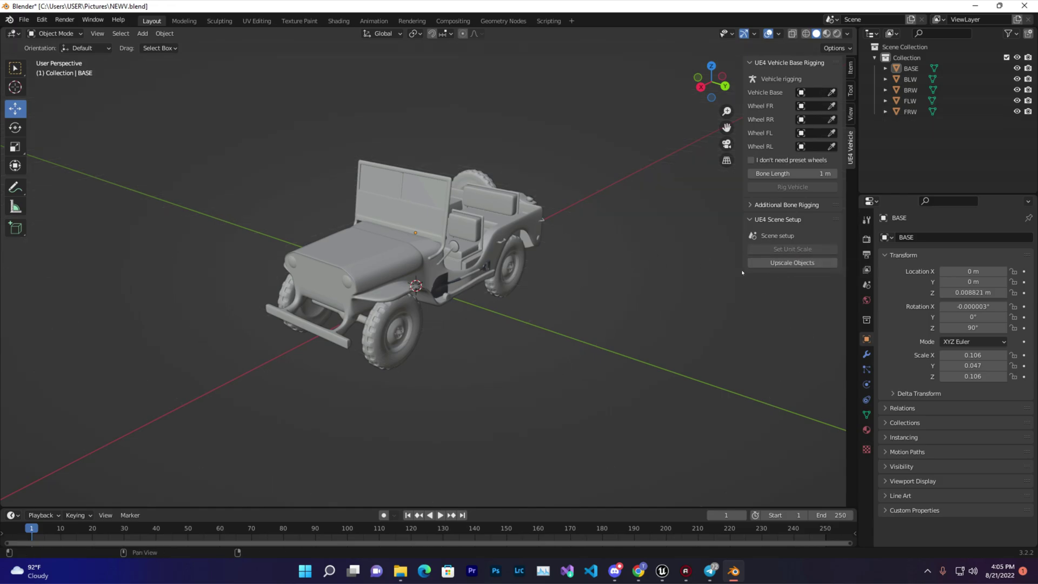
click(756, 263)
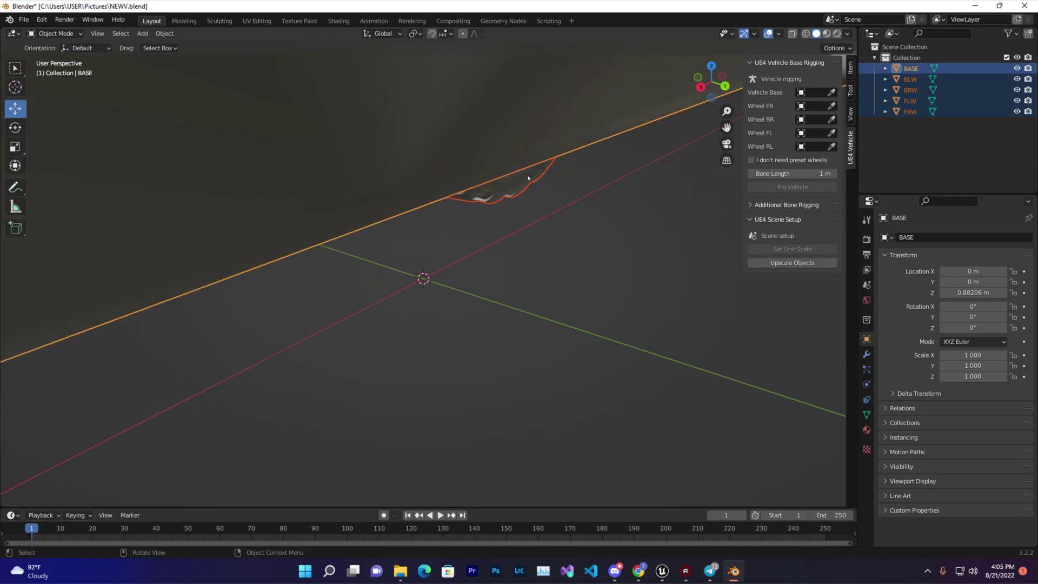
scroll(528, 178, up, 4)
scroll(519, 176, down, 4)
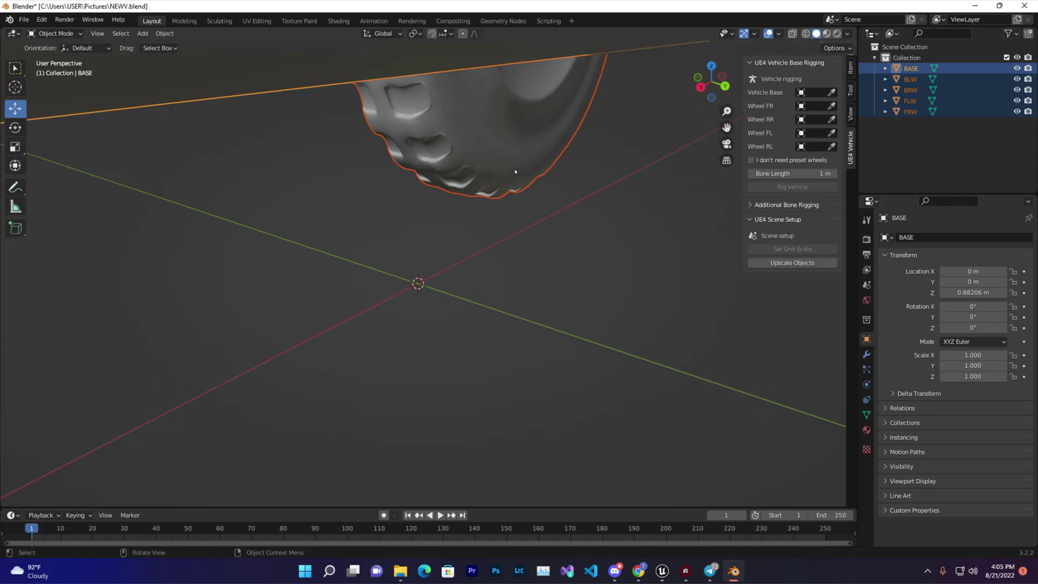
key(KP_Decimal)
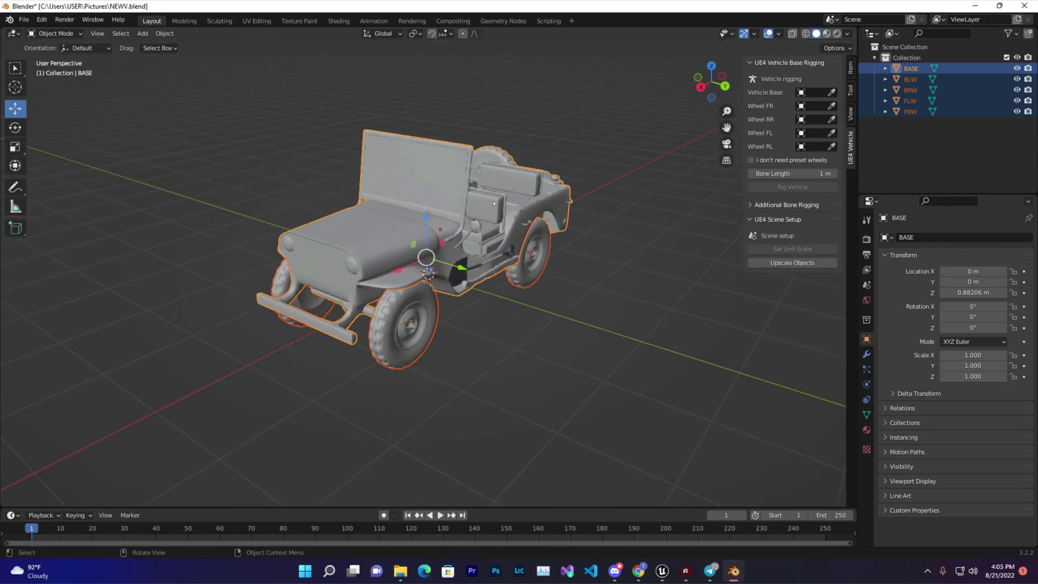
Step: Assign BASE as the Vehicle Base and the right-side wheels FRW and BRW as Wheel FR and Wheel RR
click(831, 92)
click(369, 232)
click(832, 106)
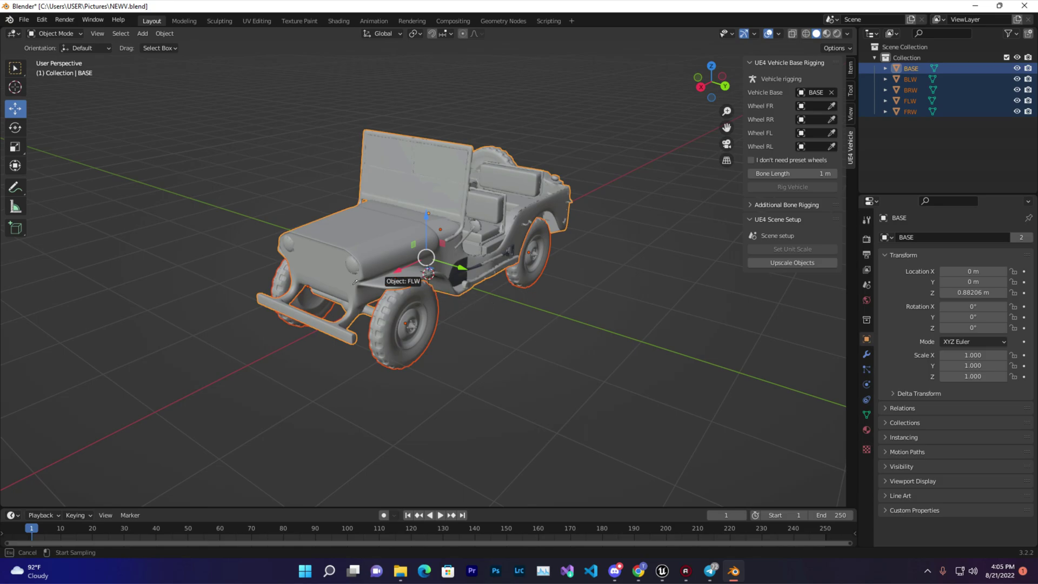
click(283, 273)
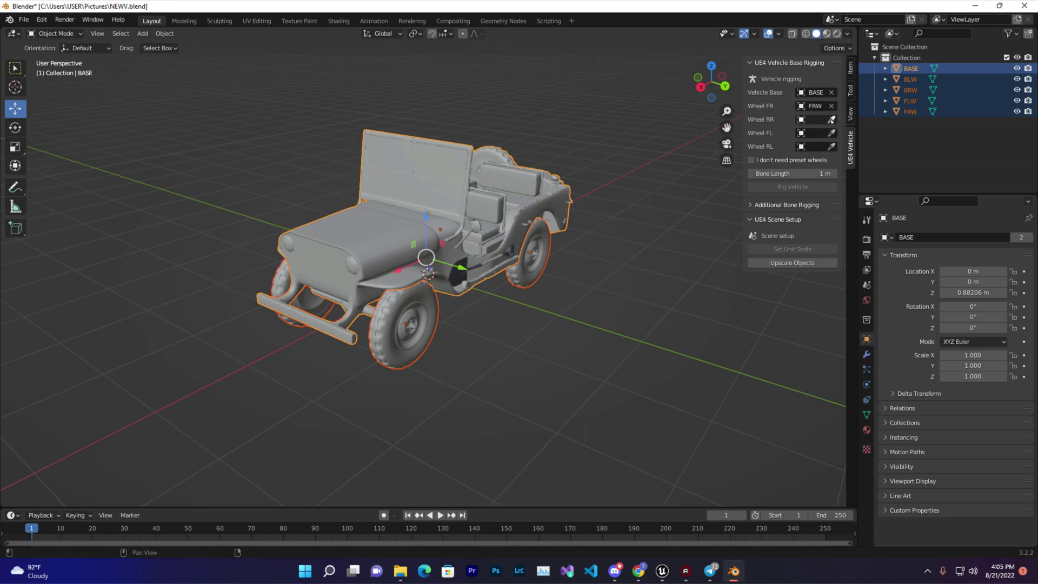
middle_drag(603, 136, 373, 157)
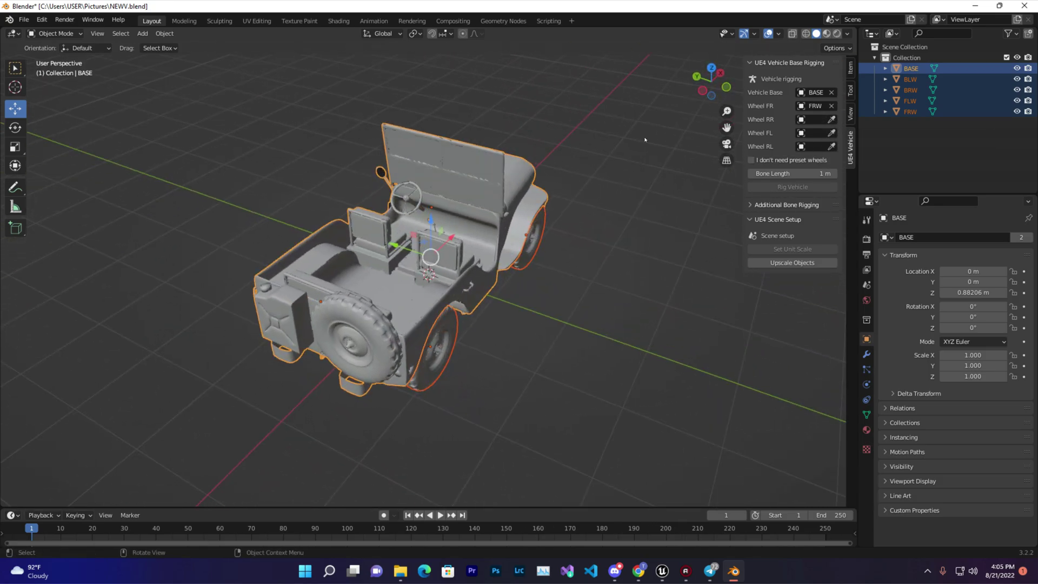
click(832, 119)
click(438, 333)
Step: Assign the left-side wheels FLW and BLW as Wheel FL and Wheel RL for the vehicle rig
middle_drag(438, 332, 427, 273)
click(832, 133)
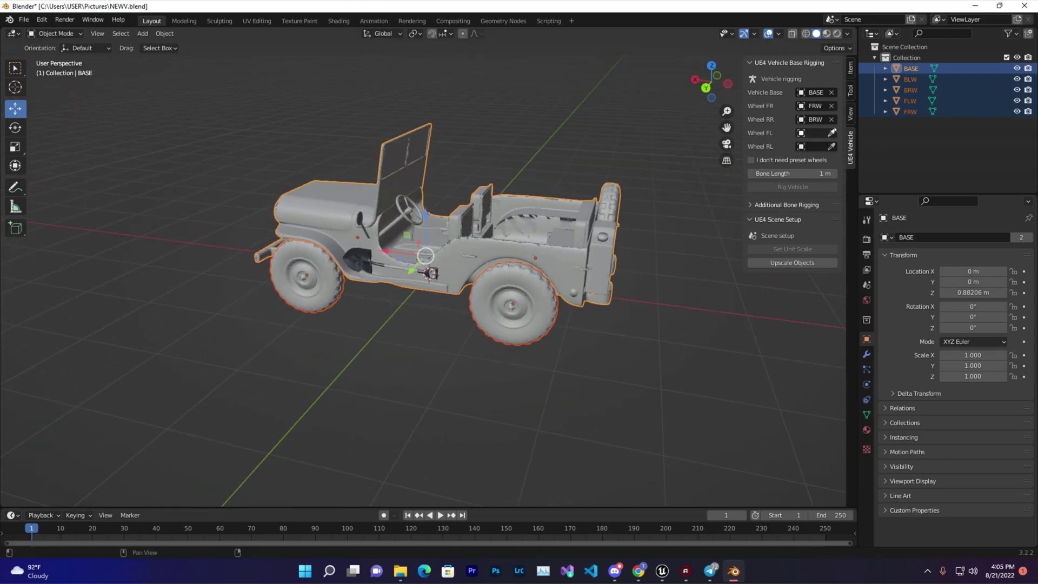
click(311, 264)
click(831, 146)
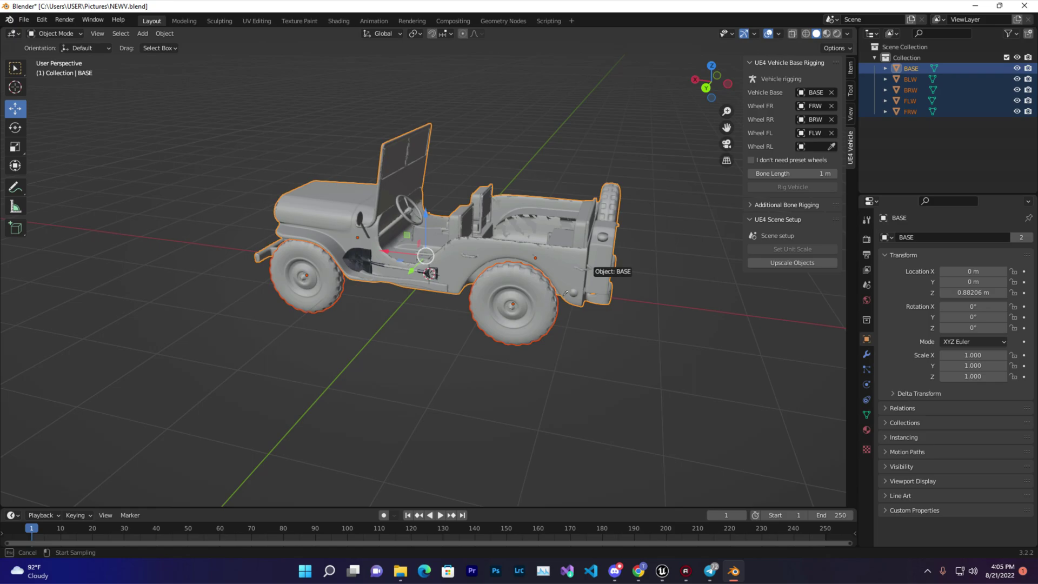
click(491, 327)
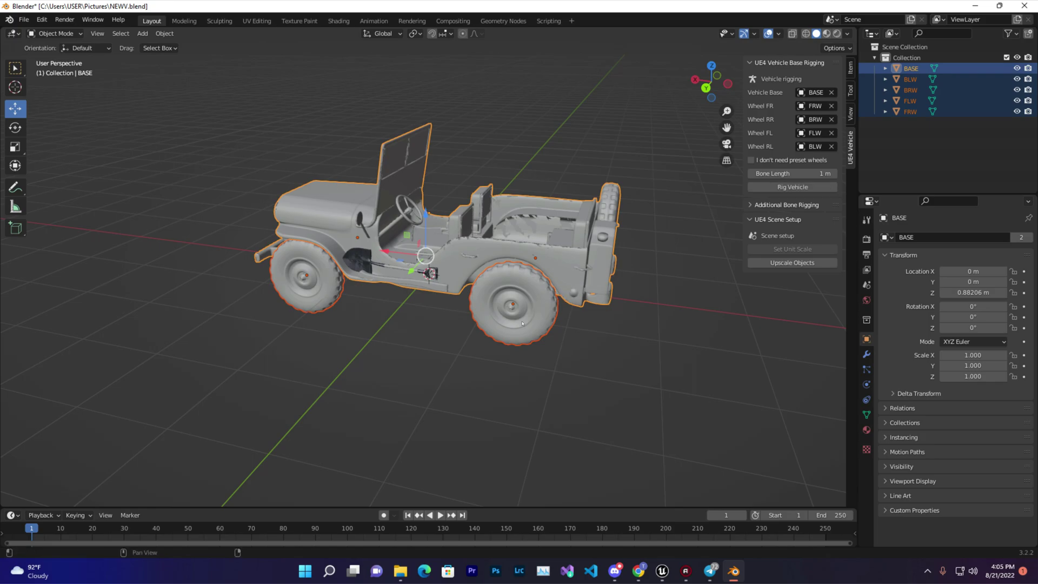
Step: Rig the vehicle with the assigned base and wheels, and return the armature to Object Mode
click(778, 187)
middle_drag(480, 226, 648, 232)
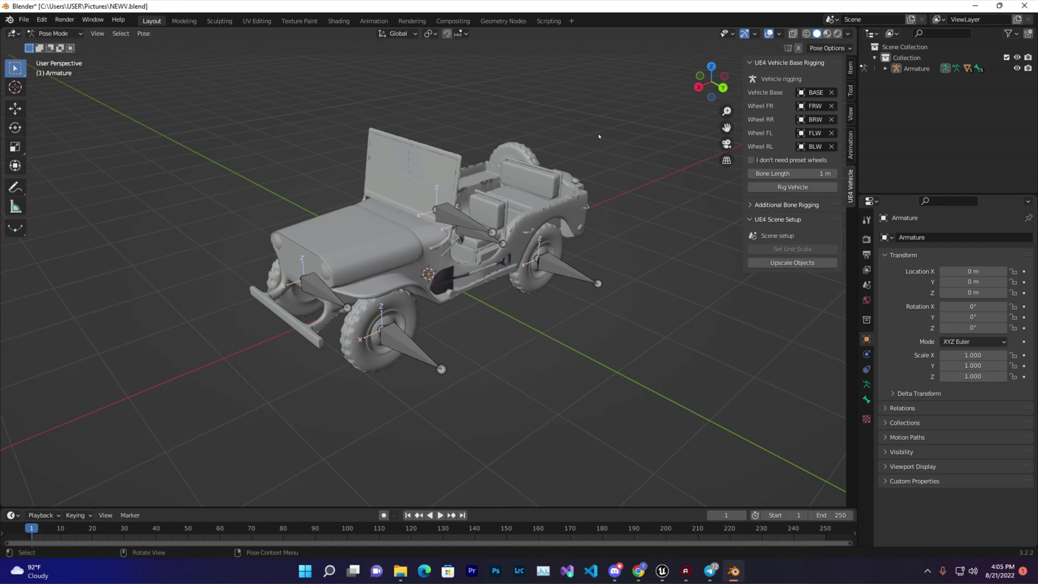
key(a)
key(alt+a)
key(Tab)
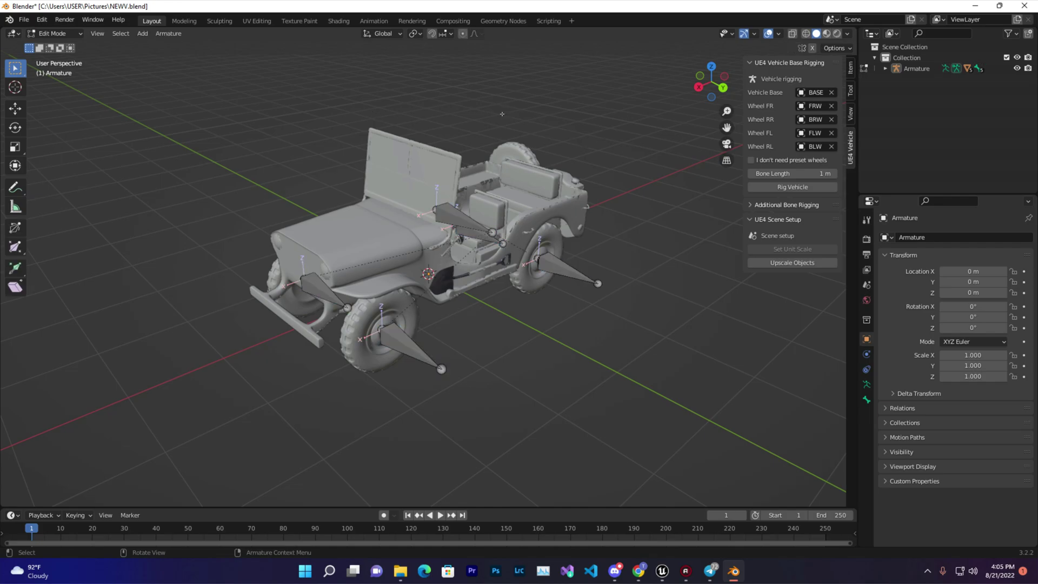
click(55, 33)
click(52, 42)
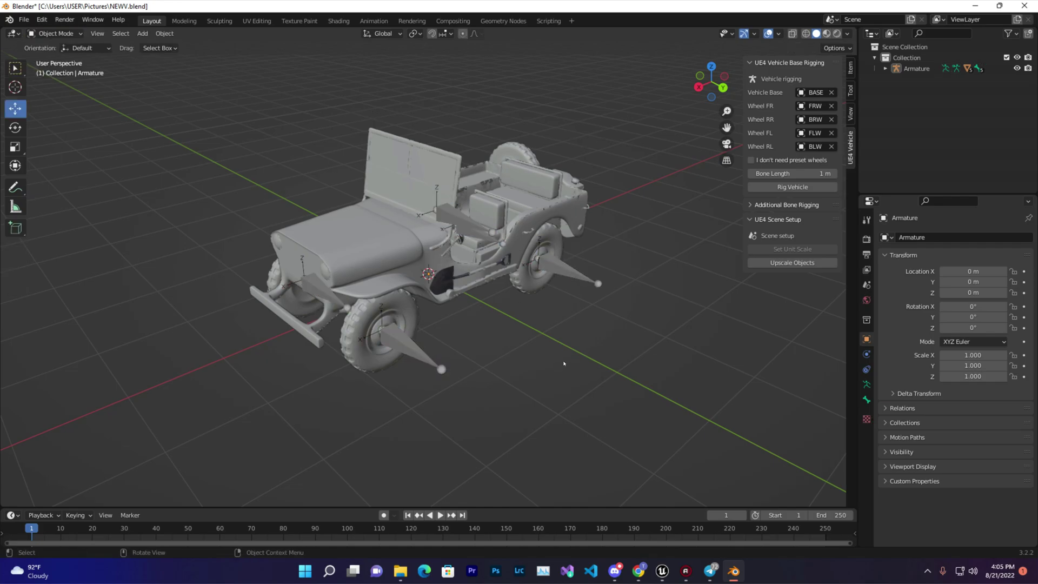
Step: Select the whole rigged jeep and set up an FBX export to the Music folder named Vmesh.fbx
key(a)
click(24, 19)
mouse_move(57, 176)
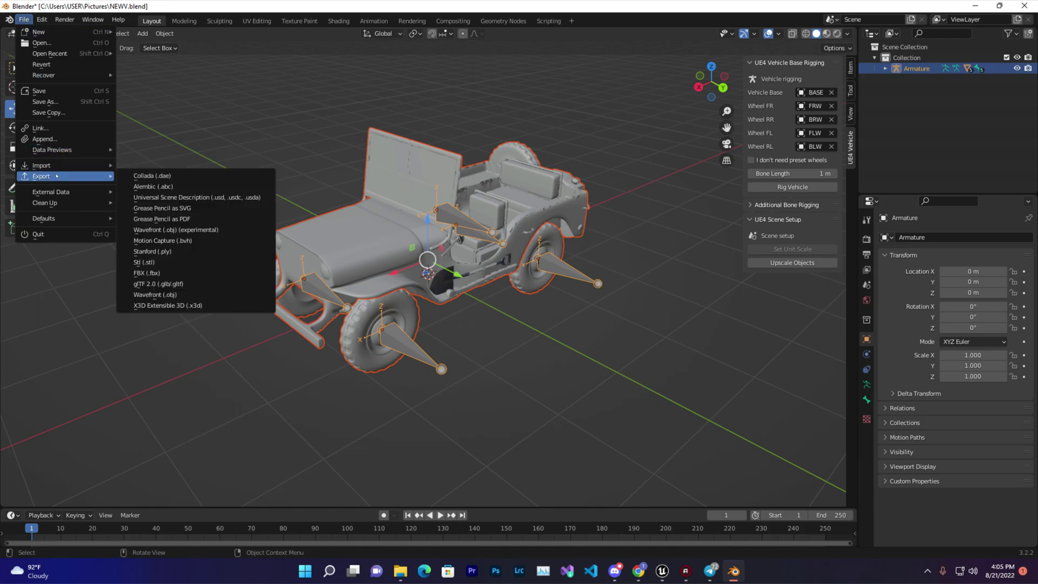
click(137, 273)
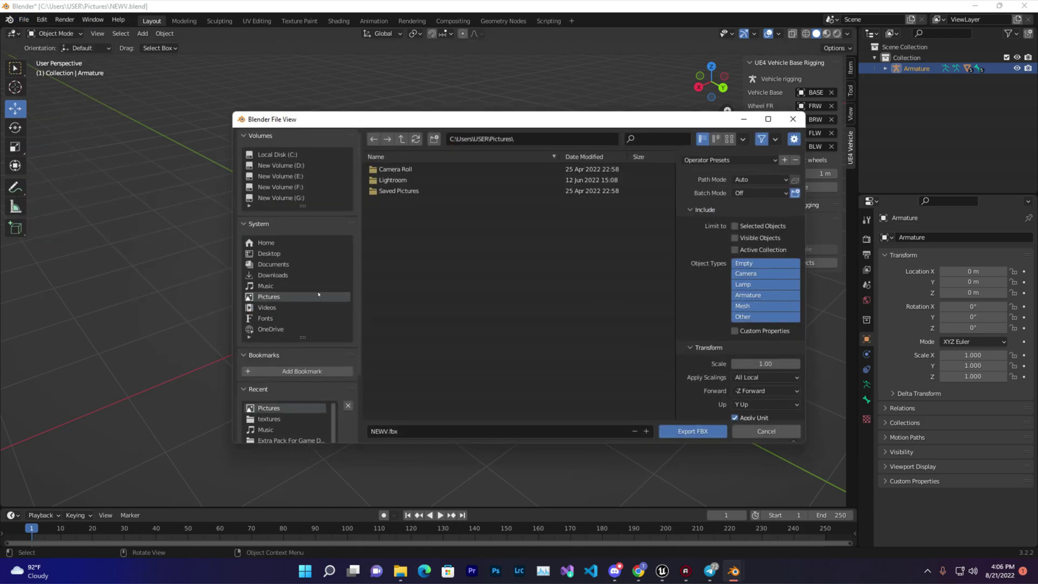
click(265, 286)
click(423, 431)
key(BackSpace)
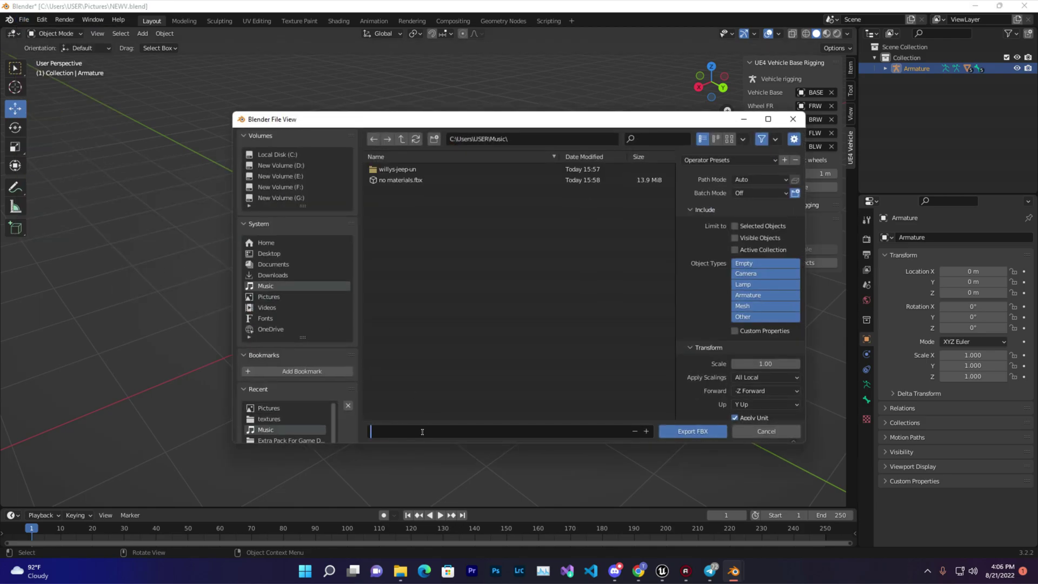
text(vmesh)
Step: Disable Bake Animation and Add Leaf Bones in the export options, and export the FBX
click(710, 299)
scroll(718, 355, down, 3)
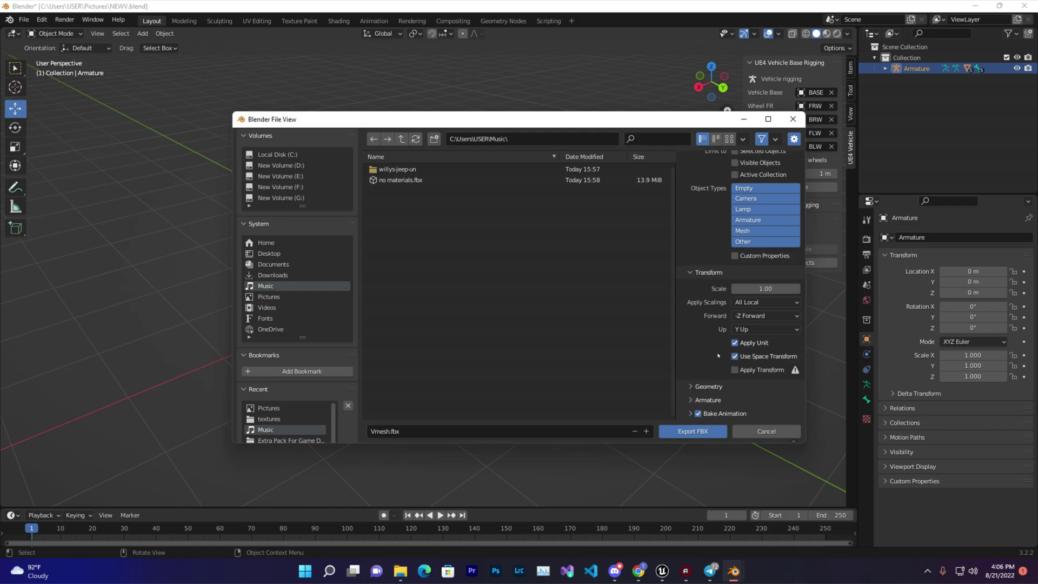
click(698, 413)
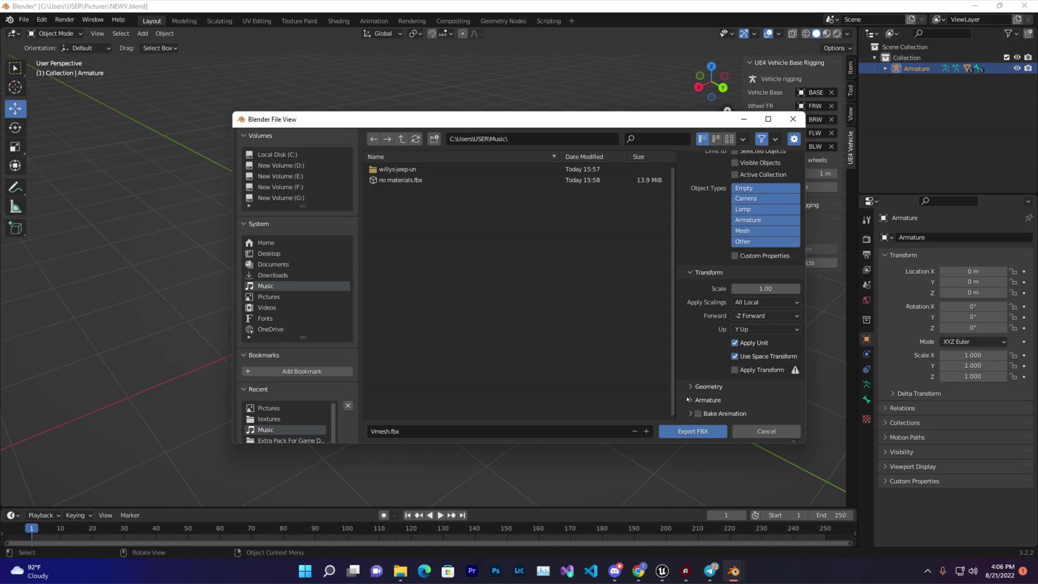
click(693, 400)
scroll(719, 368, down, 3)
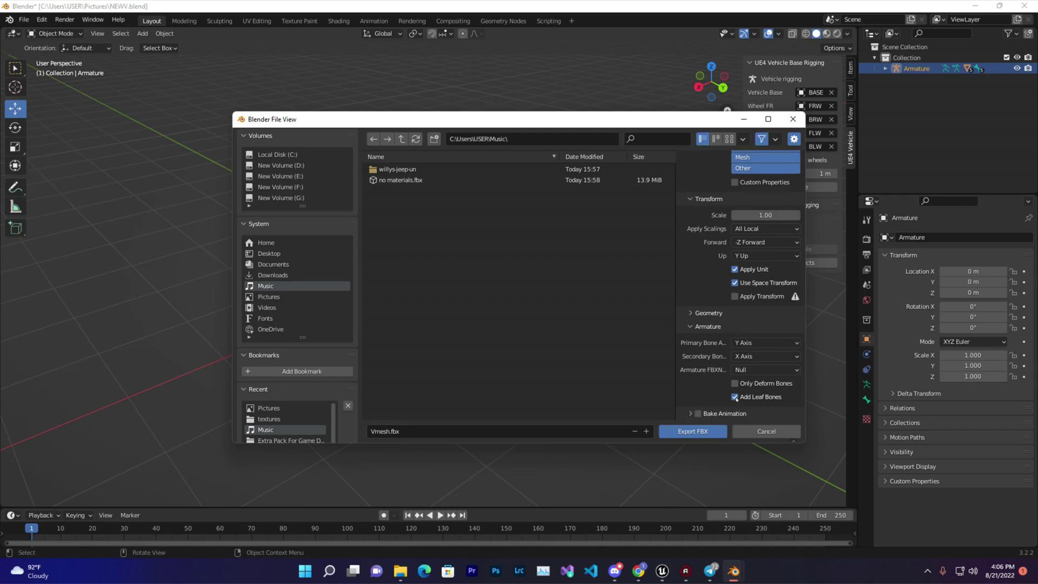
click(735, 397)
scroll(718, 267, up, 4)
scroll(723, 251, up, 3)
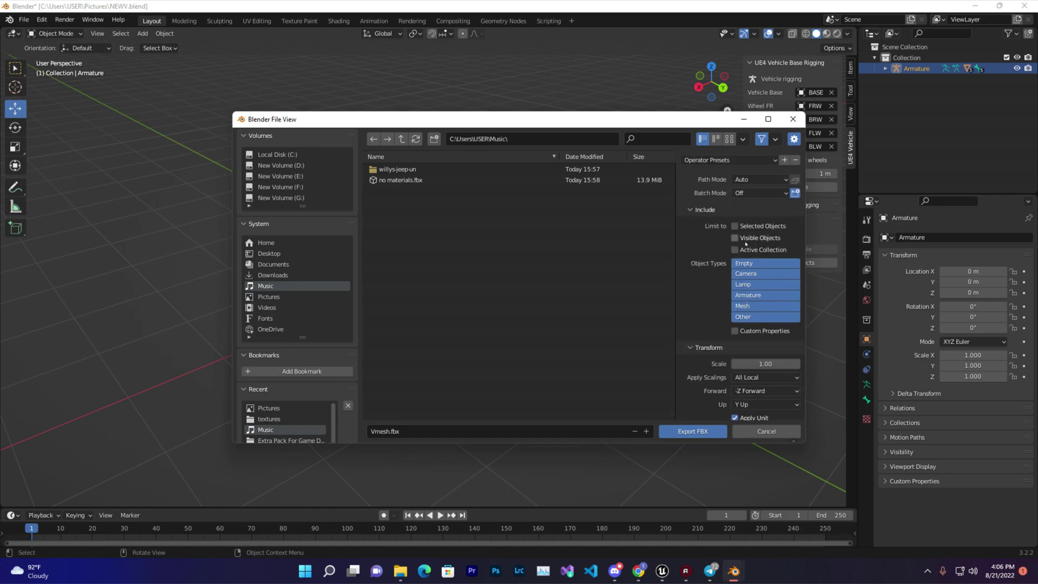
click(687, 432)
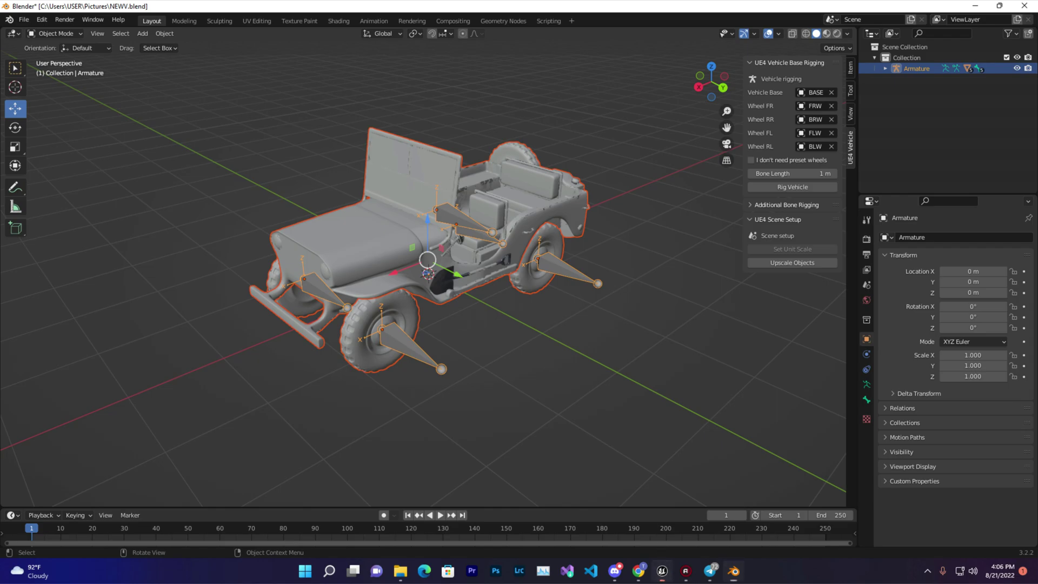
Step: Switch to Unreal Editor and create a folder named Vmesh_F in the project's Content folder
click(663, 571)
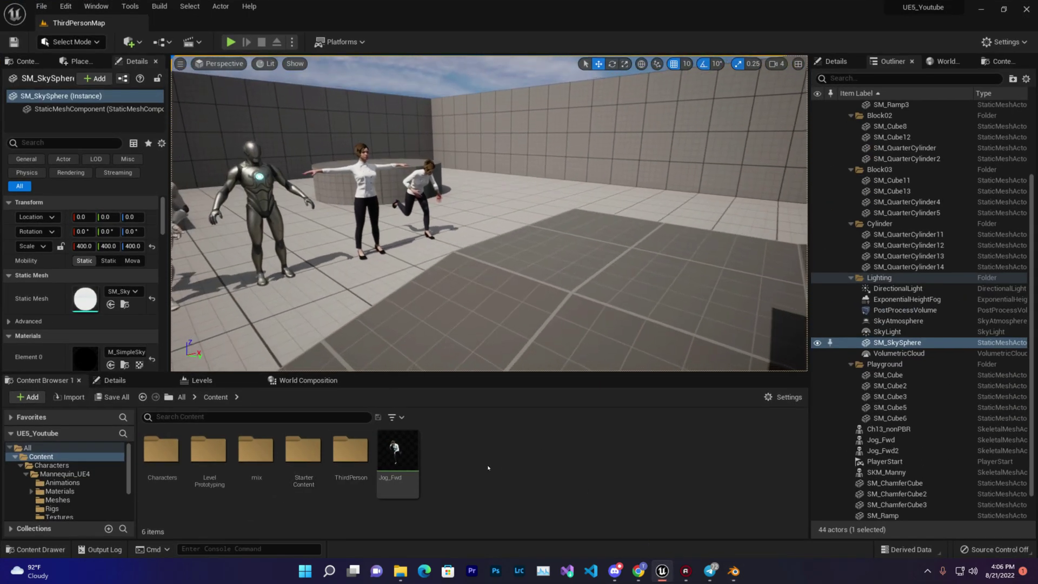
right_click(516, 460)
click(560, 140)
key(BackSpace)
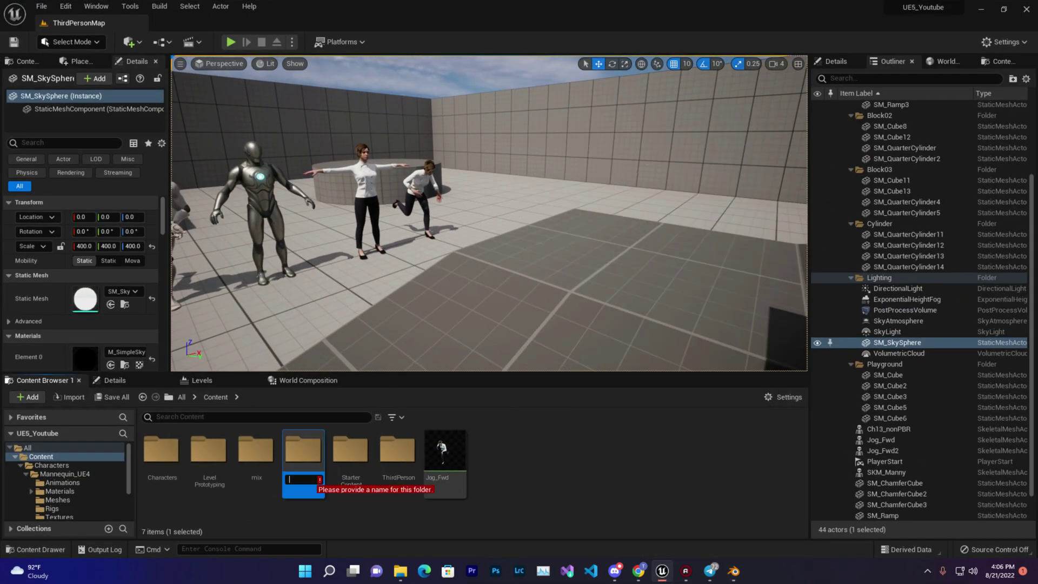
text(vmew)
key(BackSpace)
key(BackSpace)
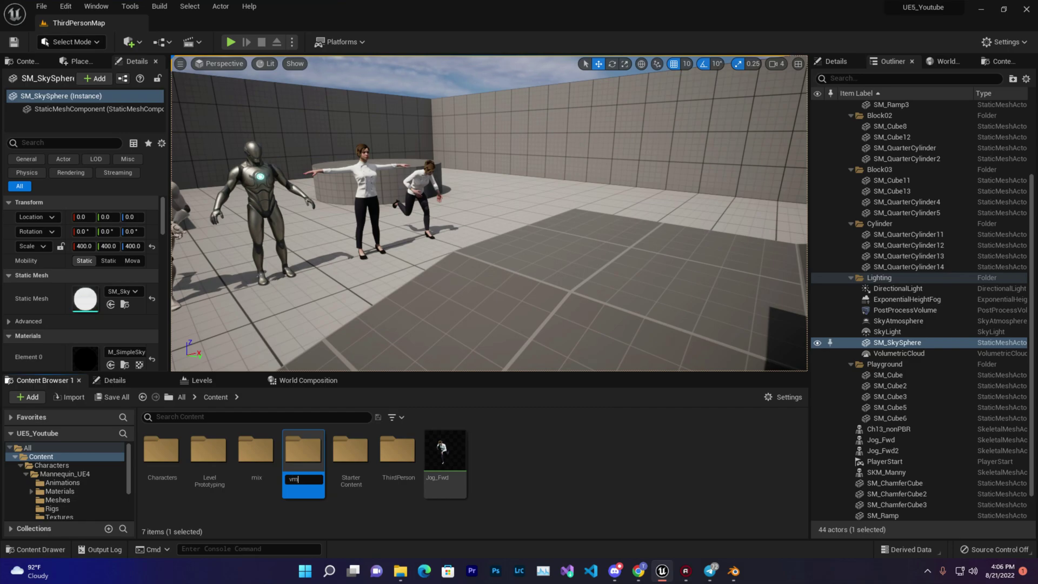
key(BackSpace)
key(BackSpace)
key(BackSpace)
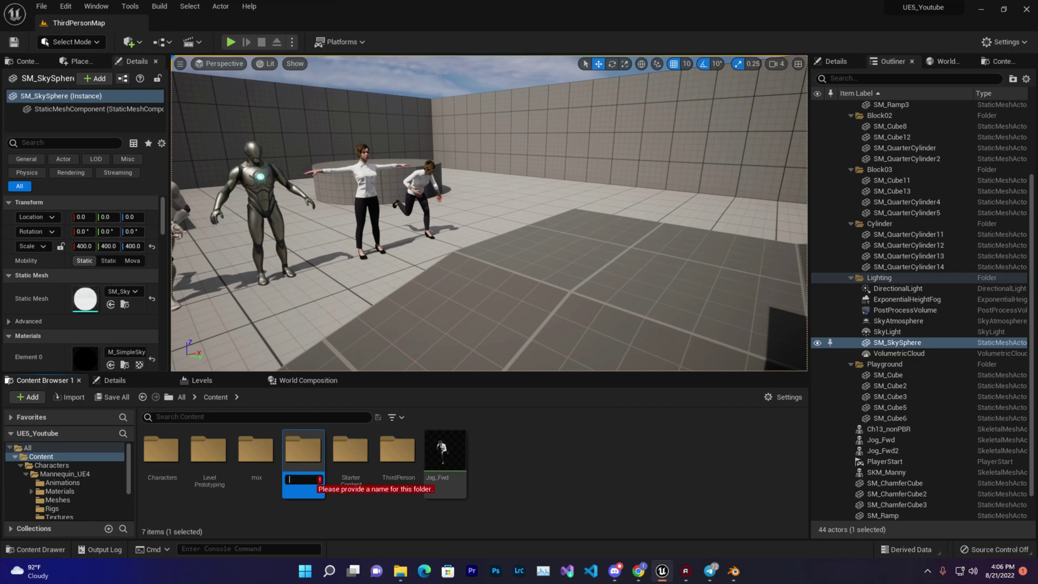
text(Vmesh_)
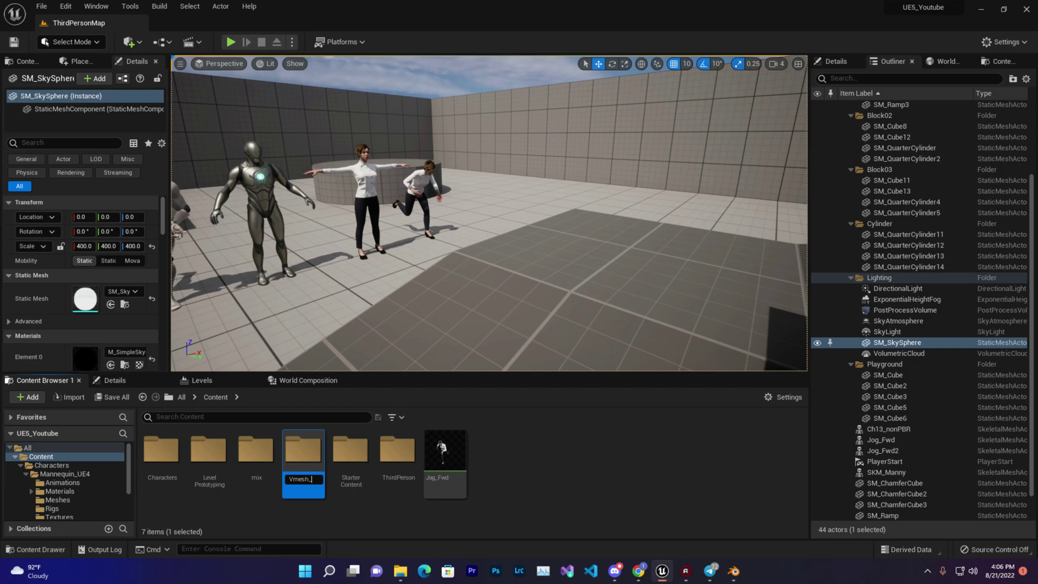
text(F)
key(Return)
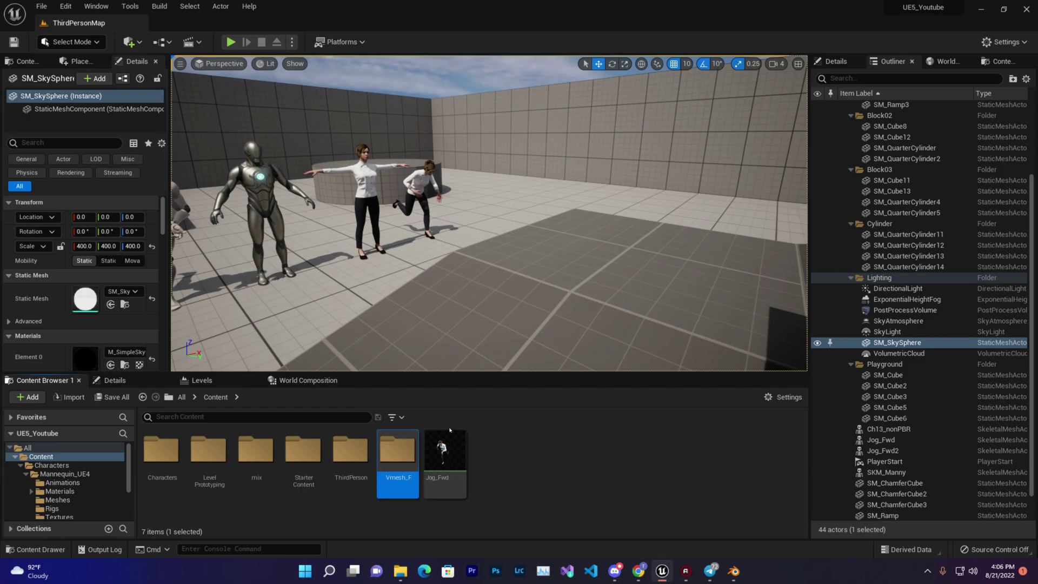
Step: Import Vmesh from the Music folder into Vmesh_F as a skeletal mesh with Import All, and close the message log
double_click(397, 452)
right_click(419, 438)
click(471, 86)
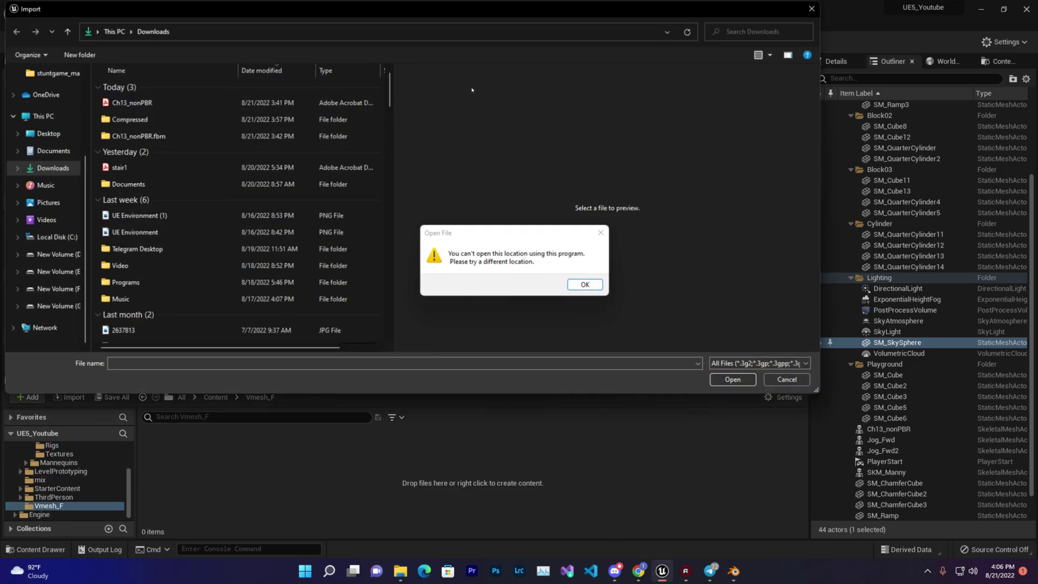
click(580, 283)
click(45, 185)
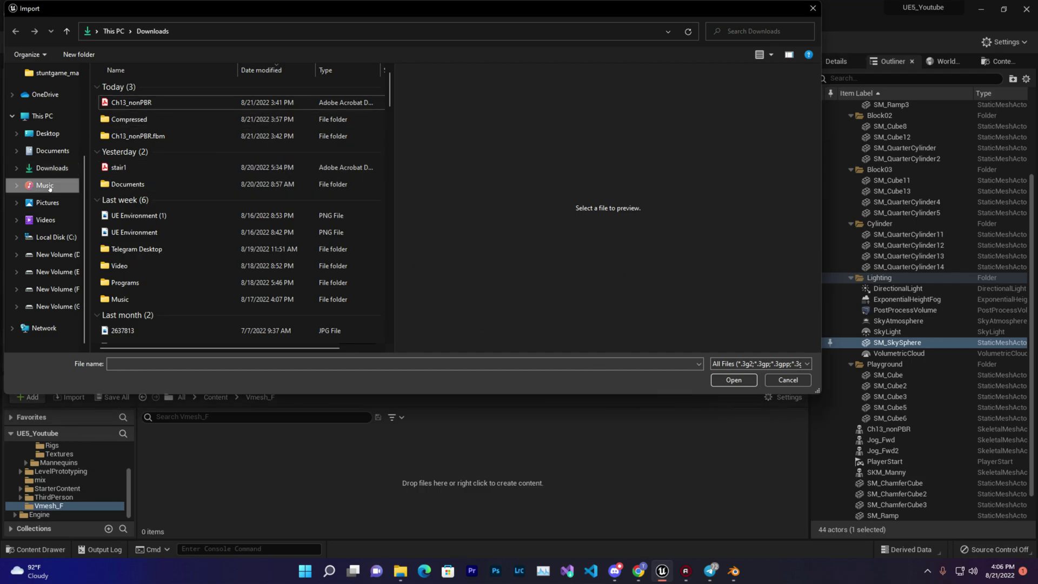
click(303, 98)
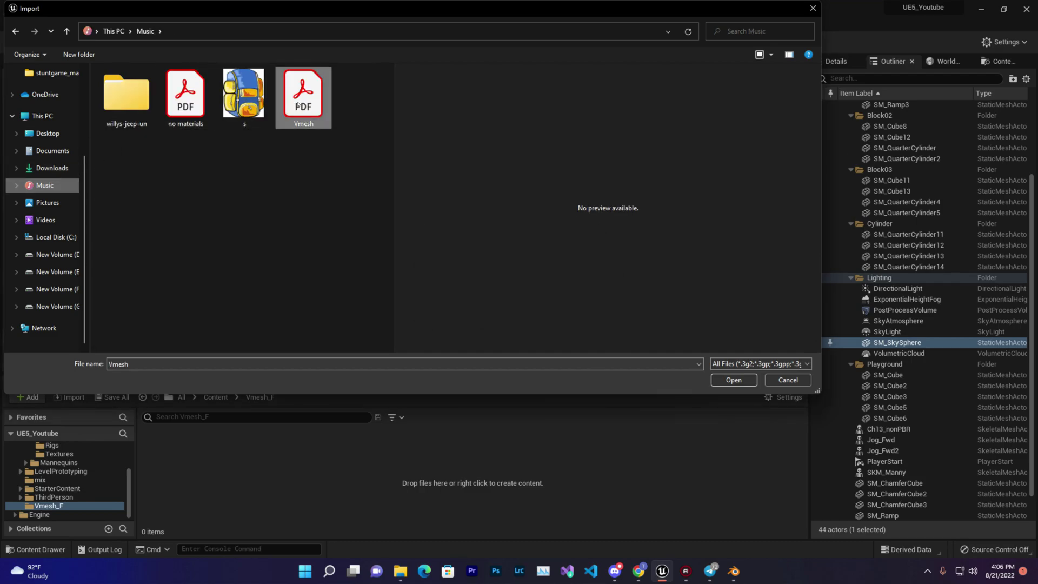
click(733, 381)
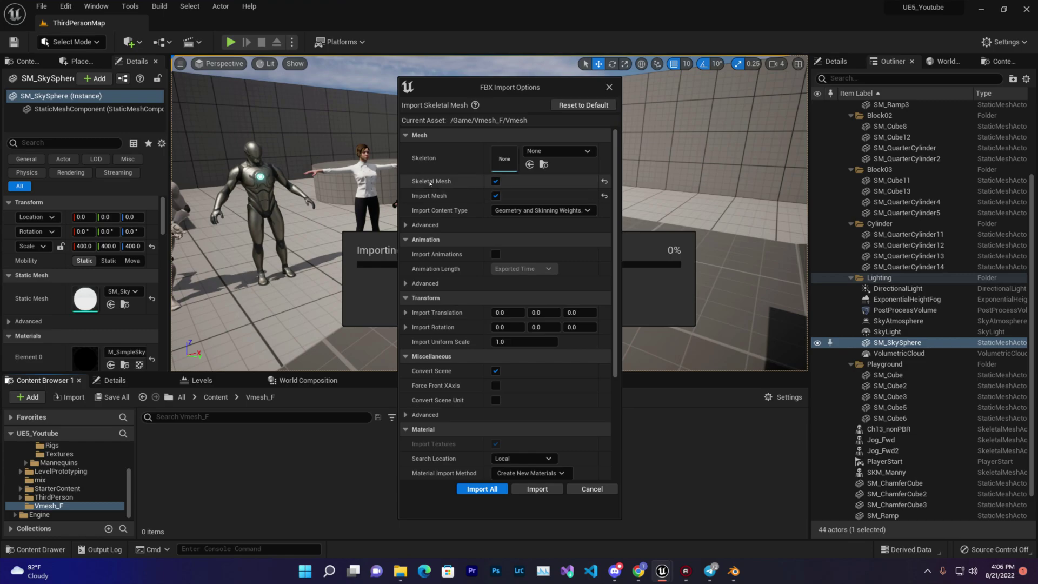
click(494, 489)
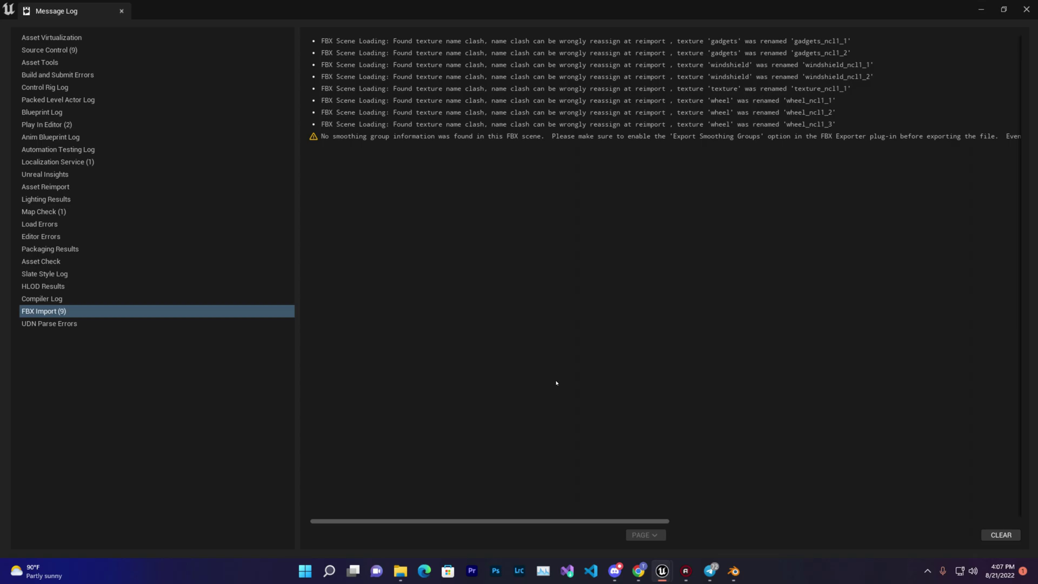
click(1026, 9)
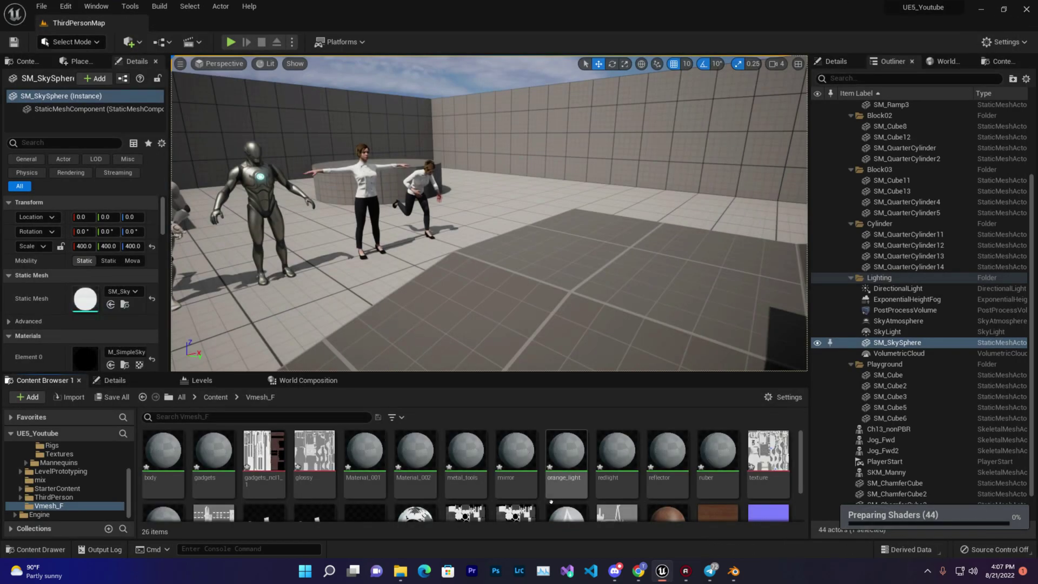
Step: Save all the newly imported assets
scroll(547, 495, down, 3)
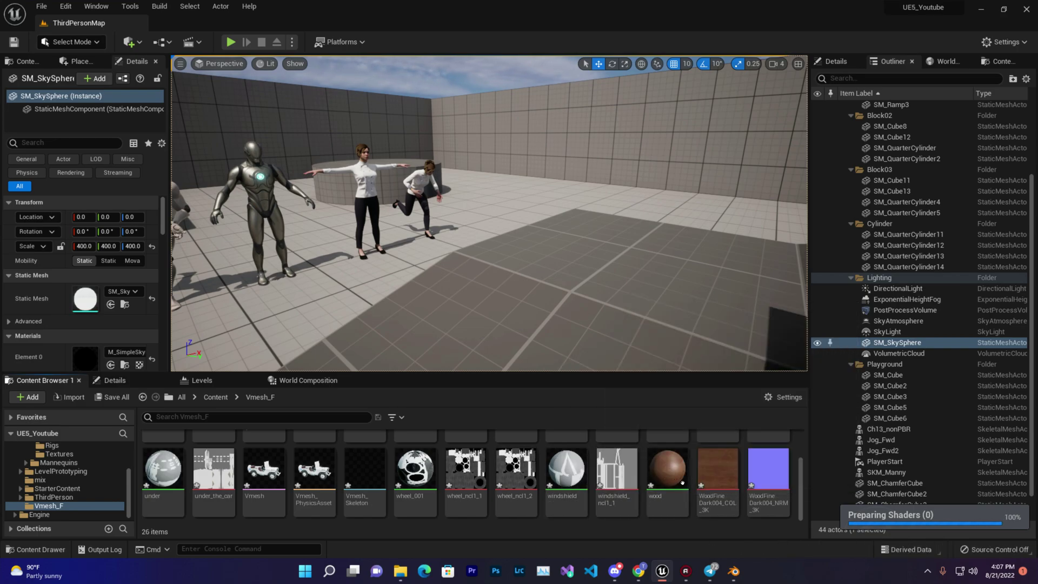
click(113, 397)
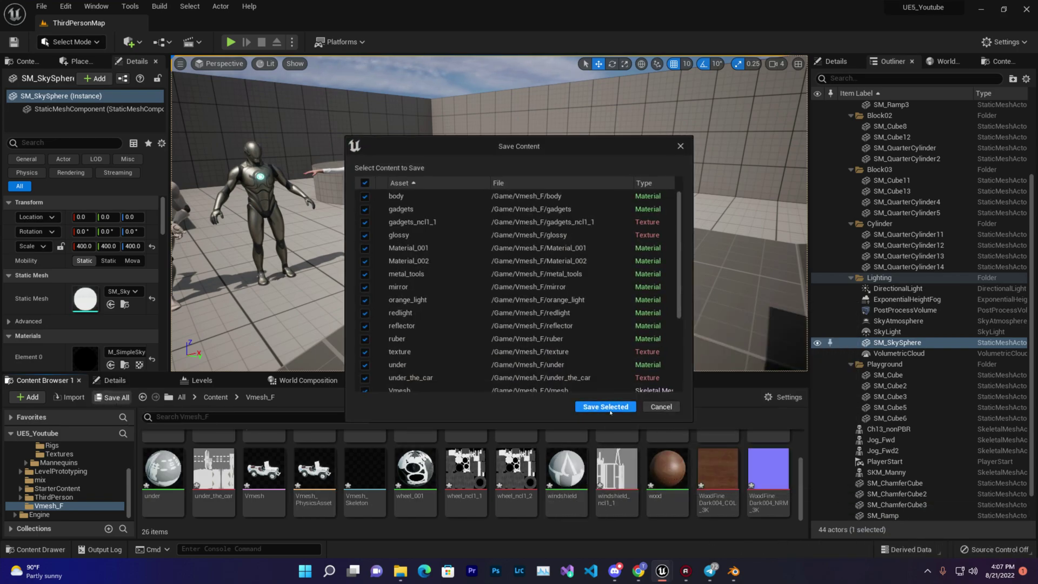
click(605, 406)
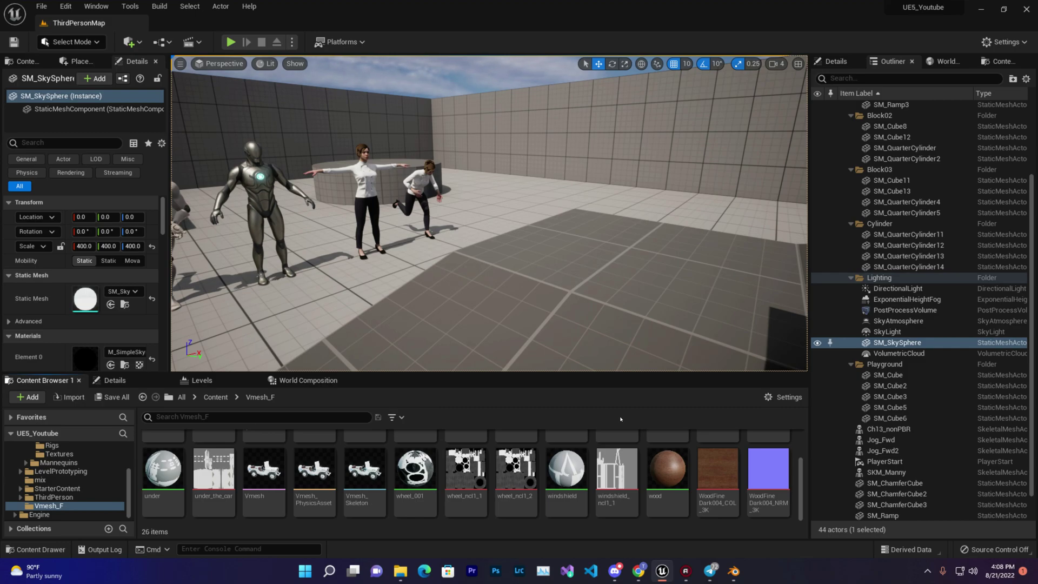
Step: Place the Vmesh skeletal mesh in the level and raise it to Z 40
scroll(519, 475, up, 2)
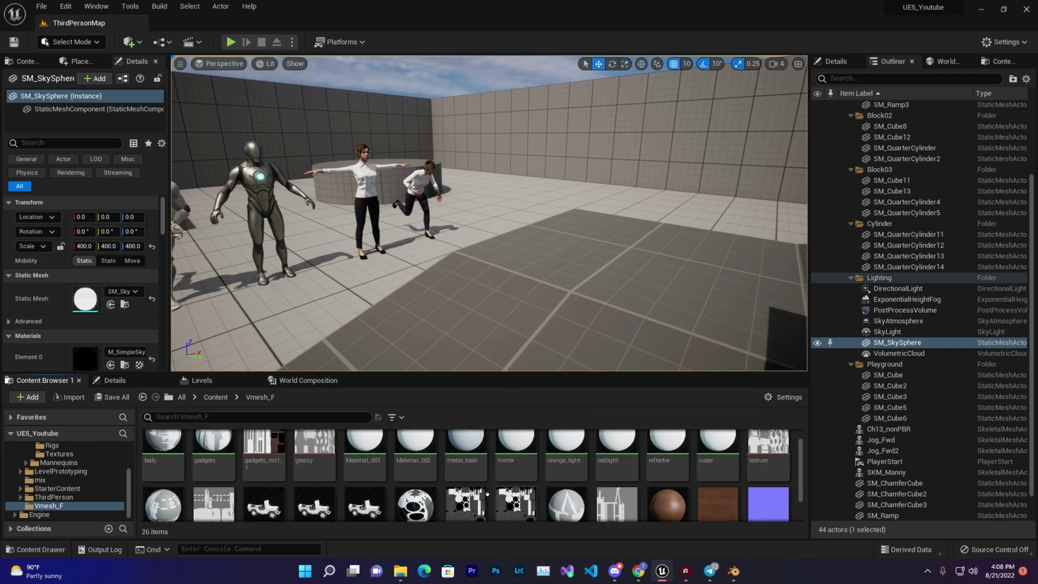
scroll(378, 481, down, 2)
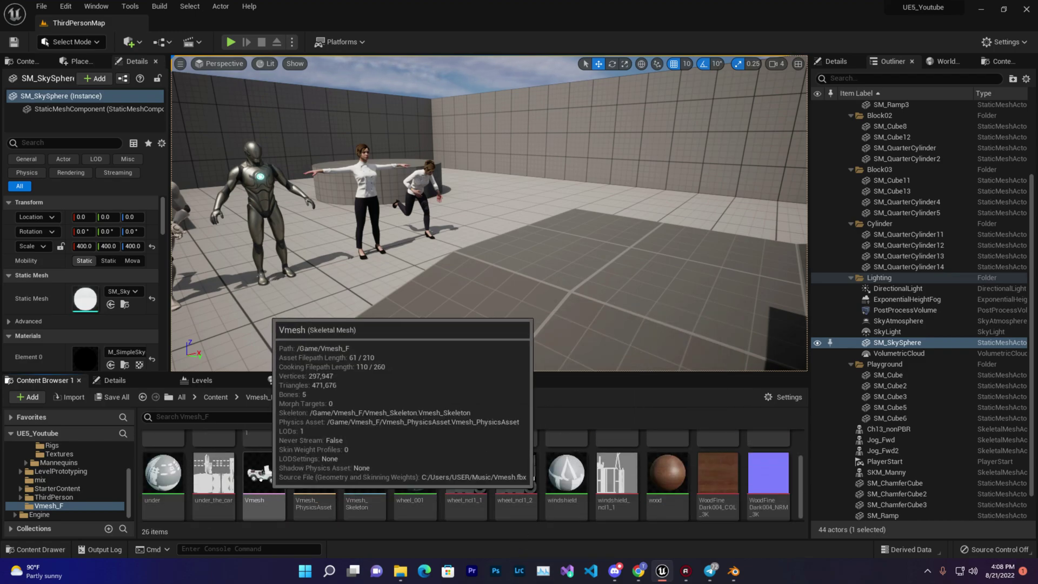
drag(264, 473, 555, 208)
key(f)
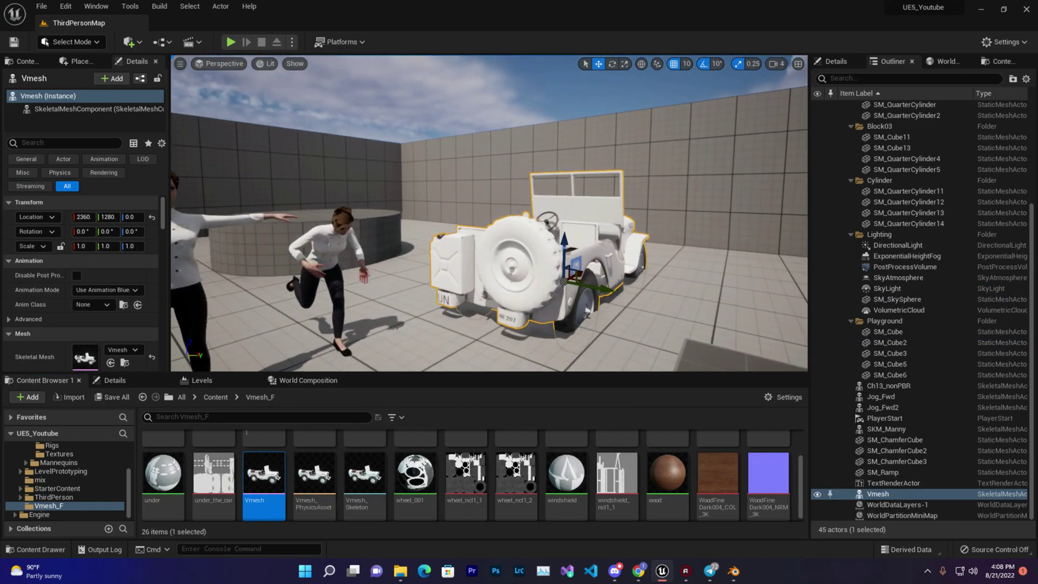
drag(446, 191, 446, 180)
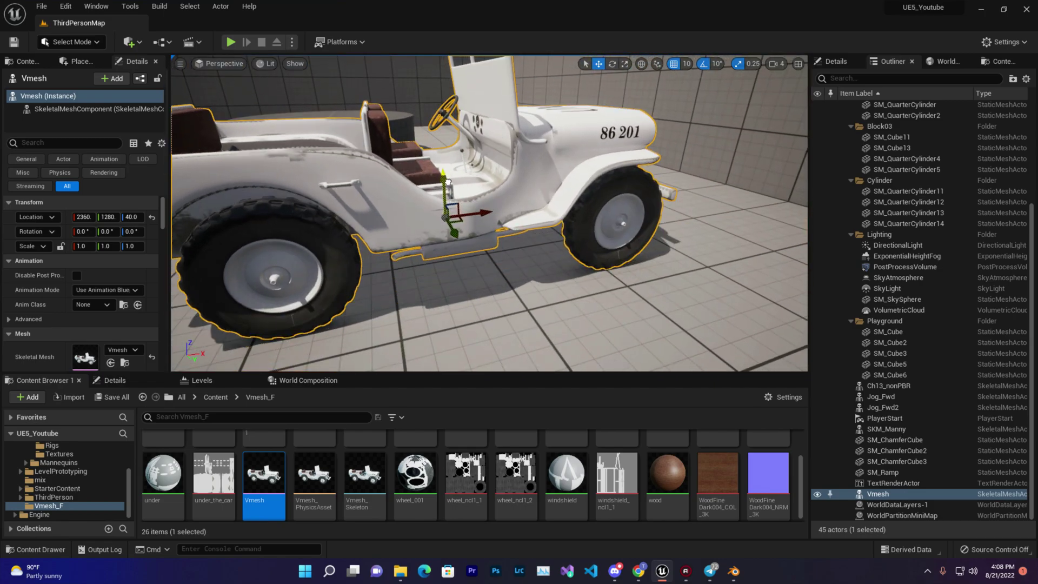
Step: Rotate the placed jeep about its vertical axis to about 180°
scroll(446, 181, down, 6)
key(e)
drag(462, 238, 433, 233)
drag(540, 216, 605, 249)
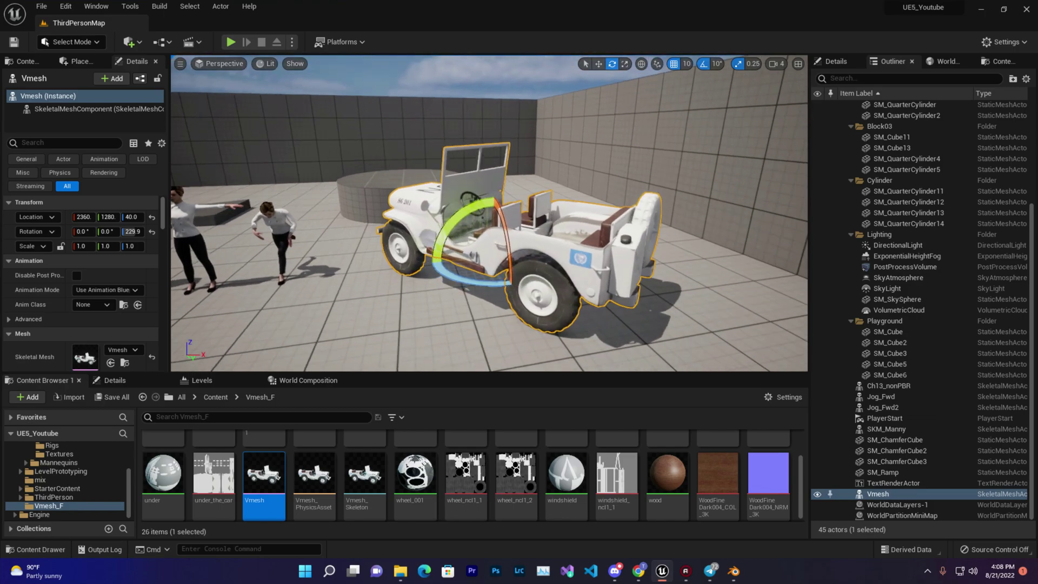
right_drag(489, 213, 597, 208)
key(w)
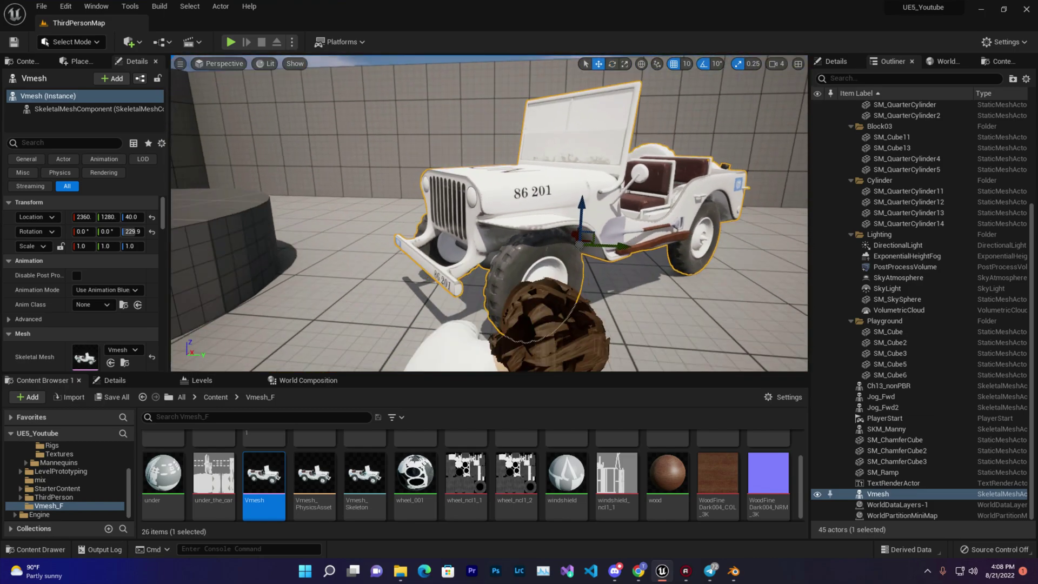
key(e)
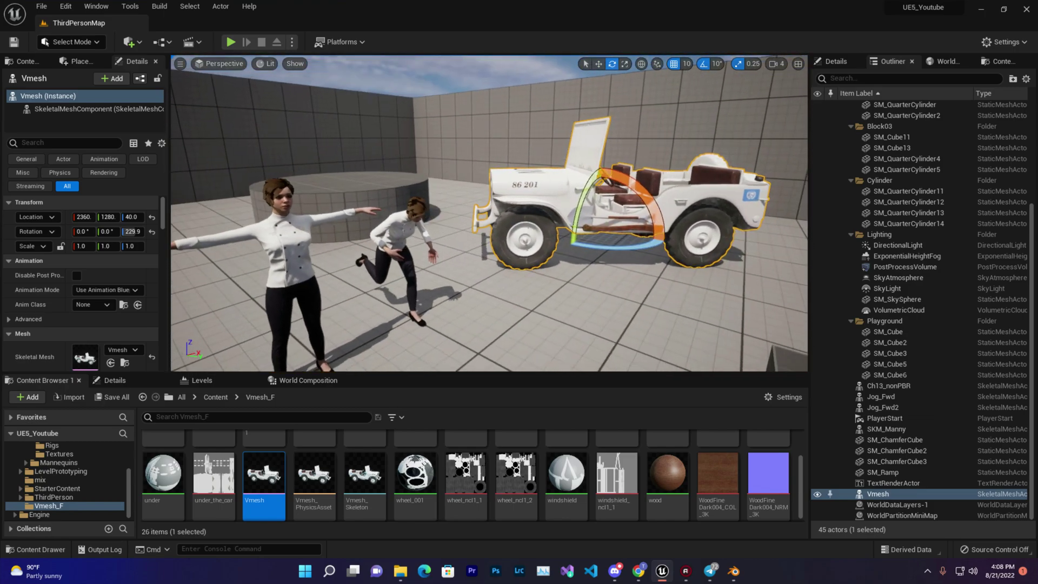
drag(617, 247, 660, 242)
right_drag(581, 243, 465, 243)
key(w)
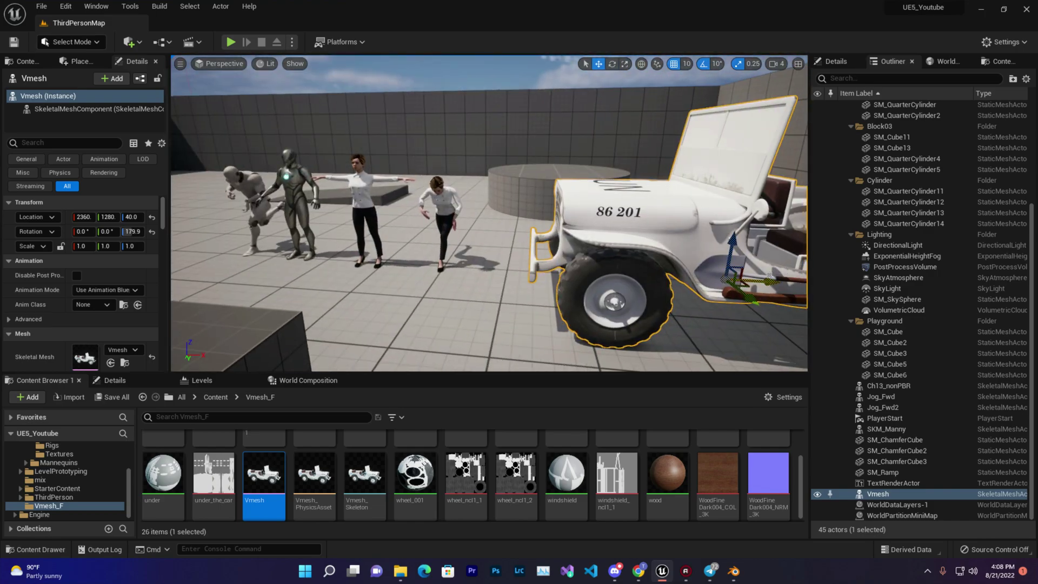
Step: Move the jeep beside the characters to about X 1970, Y 1330, Z 30, and delete it from the level
drag(769, 275, 476, 268)
right_drag(475, 268, 303, 264)
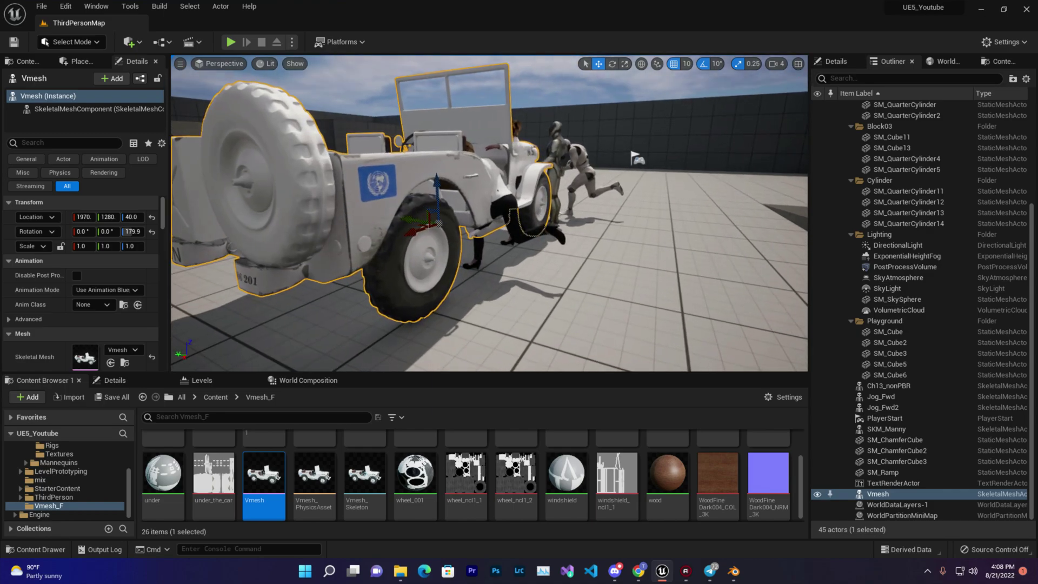
drag(409, 219, 362, 214)
right_drag(362, 214, 313, 211)
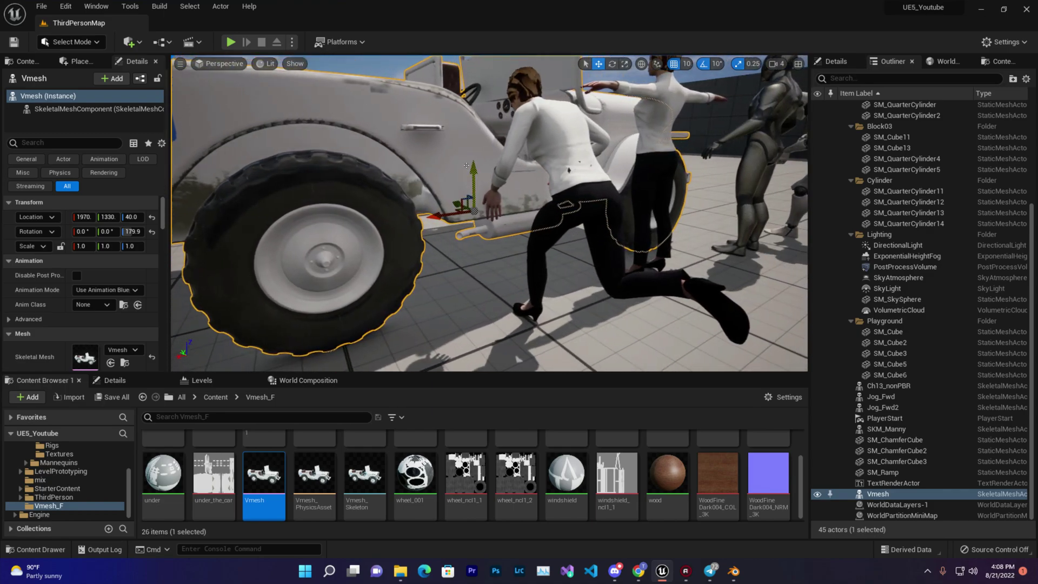
drag(467, 165, 468, 180)
right_drag(469, 180, 535, 279)
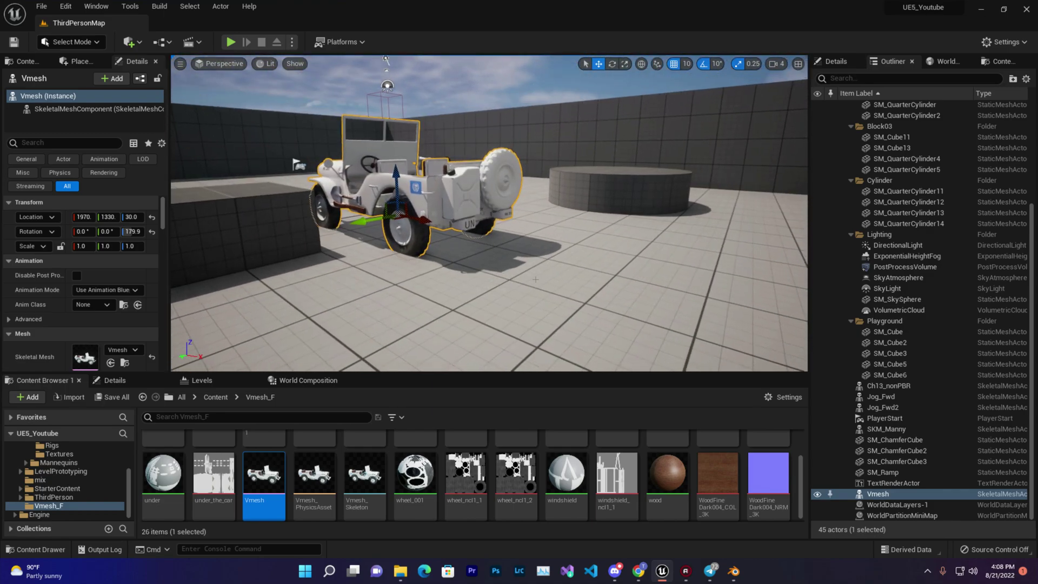
key(Delete)
Step: Open Vmesh_PhysicsAsset in a maximized editor window with a close view of the jeep's collision bodies
double_click(315, 473)
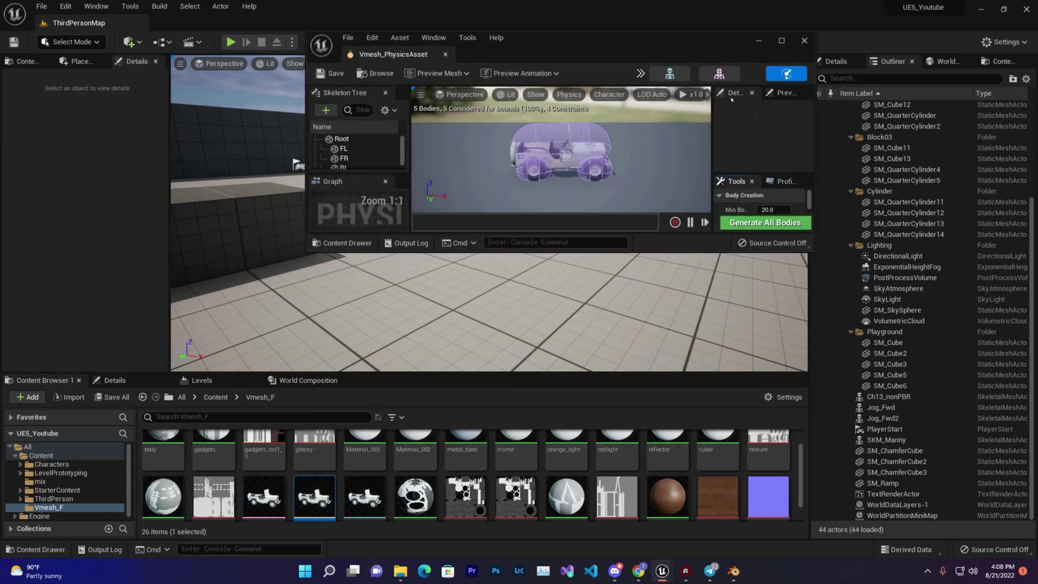
click(781, 40)
scroll(516, 203, up, 5)
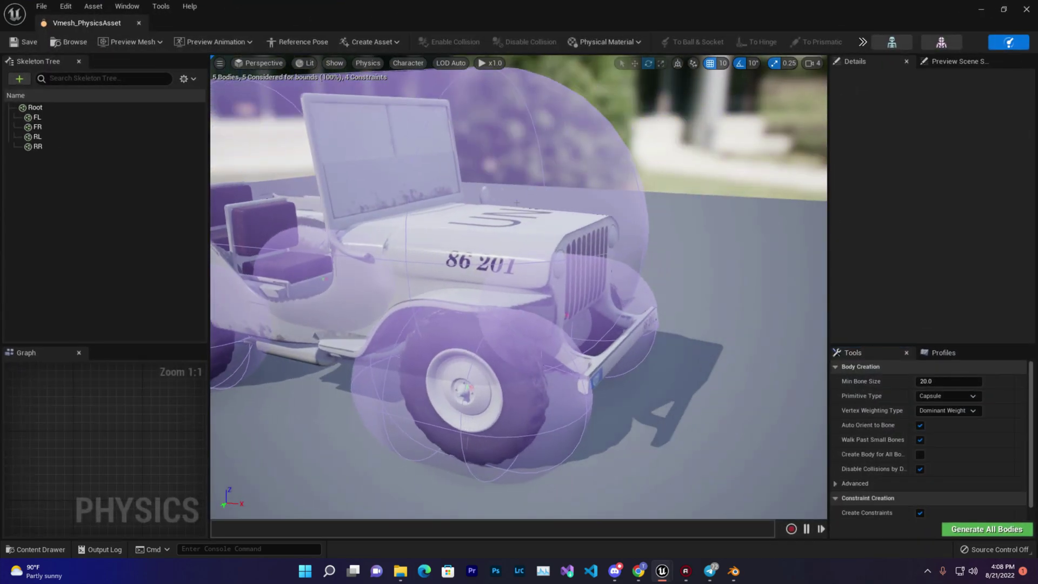
Step: Select the collision bodies of all four wheels (FL, FR, RL and RR) together
click(516, 202)
key(f)
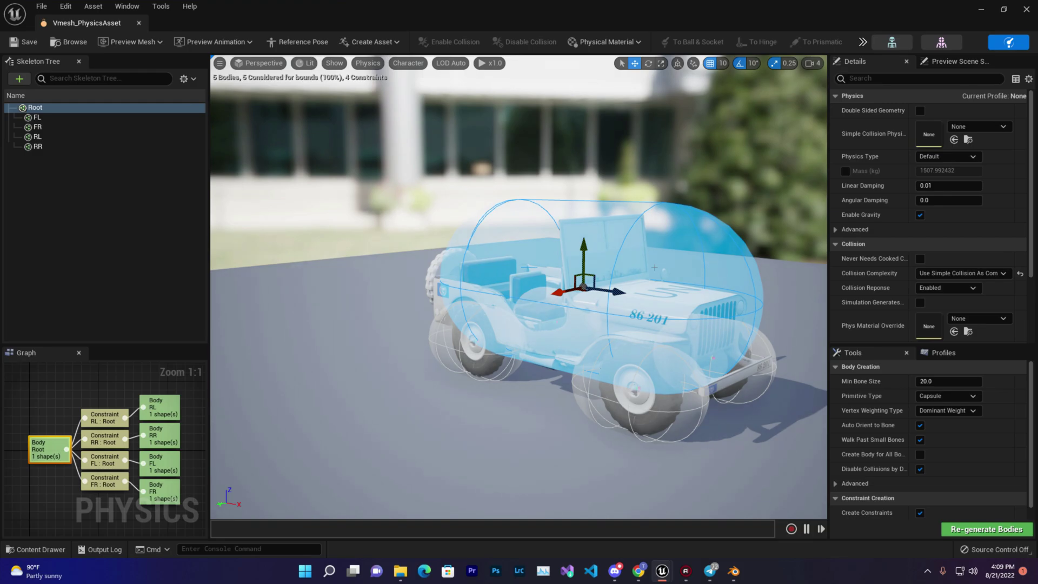
right_drag(654, 267, 676, 270)
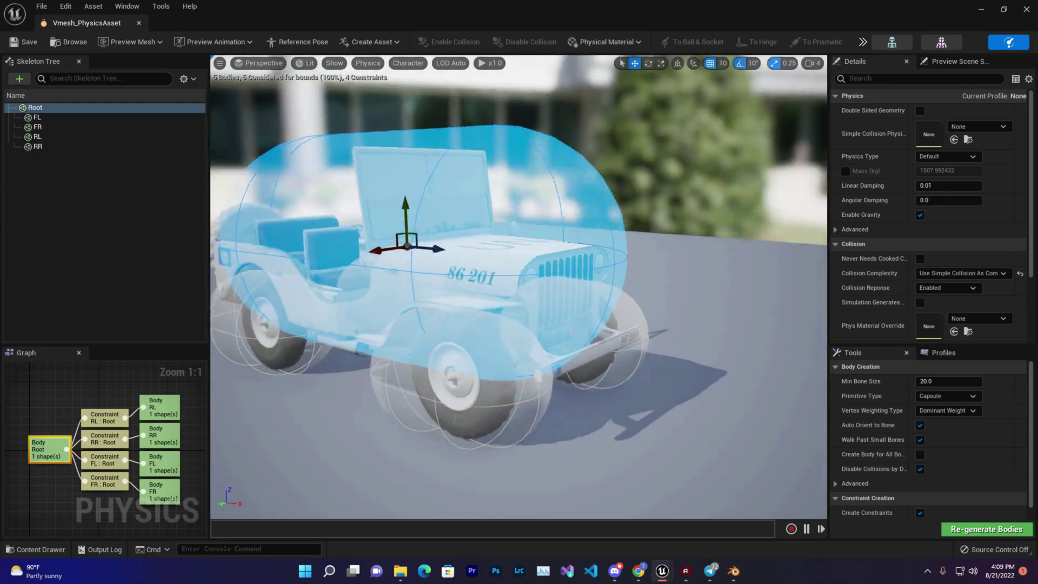
right_drag(546, 270, 606, 267)
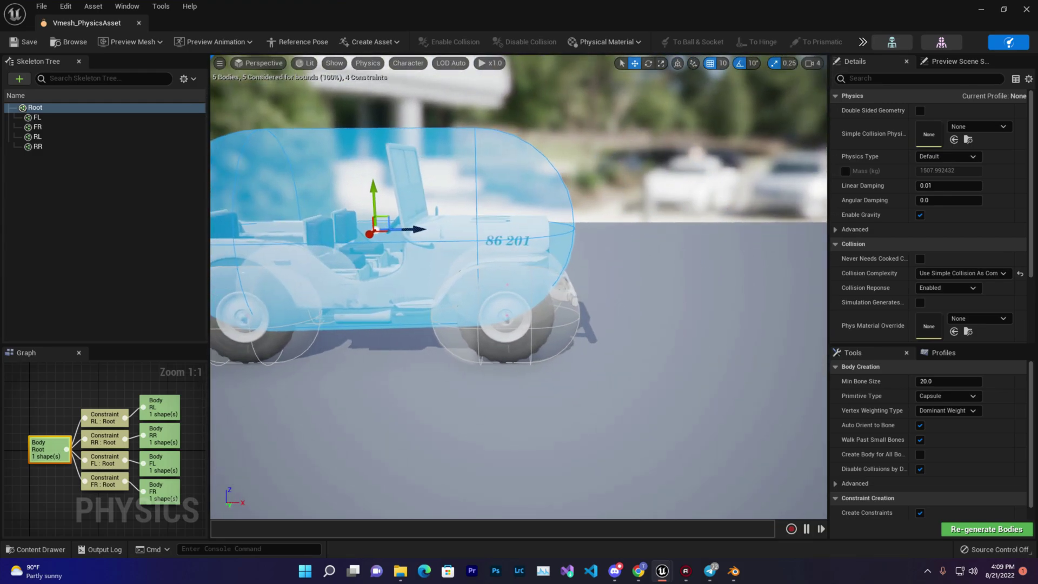
click(515, 322)
right_drag(515, 322, 454, 311)
ctrl+click(531, 366)
right_drag(530, 366, 412, 311)
ctrl+click(610, 318)
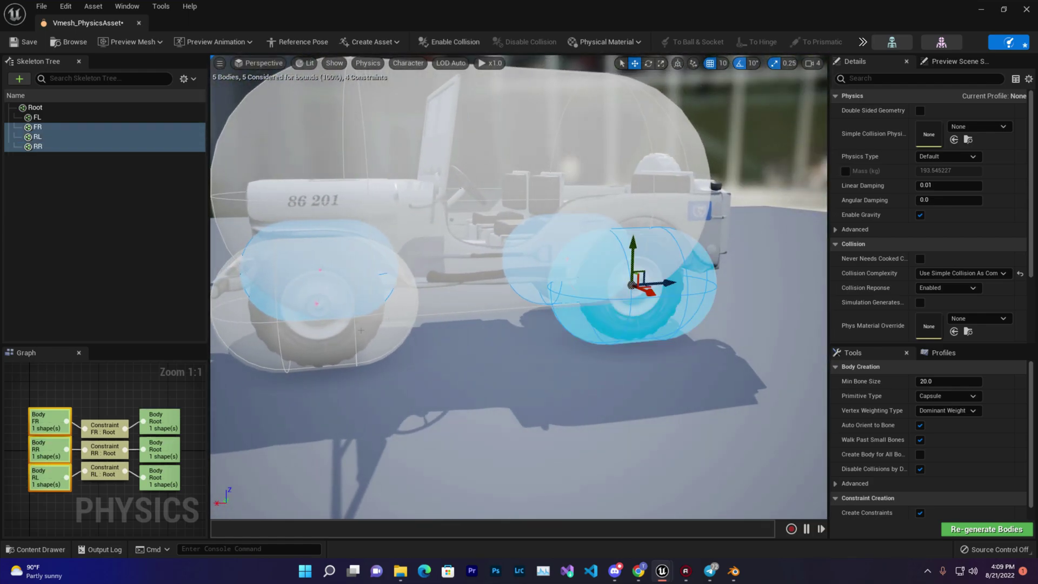
ctrl+click(395, 342)
Step: Regenerate the four selected wheel bodies with the Sphere primitive type
click(947, 395)
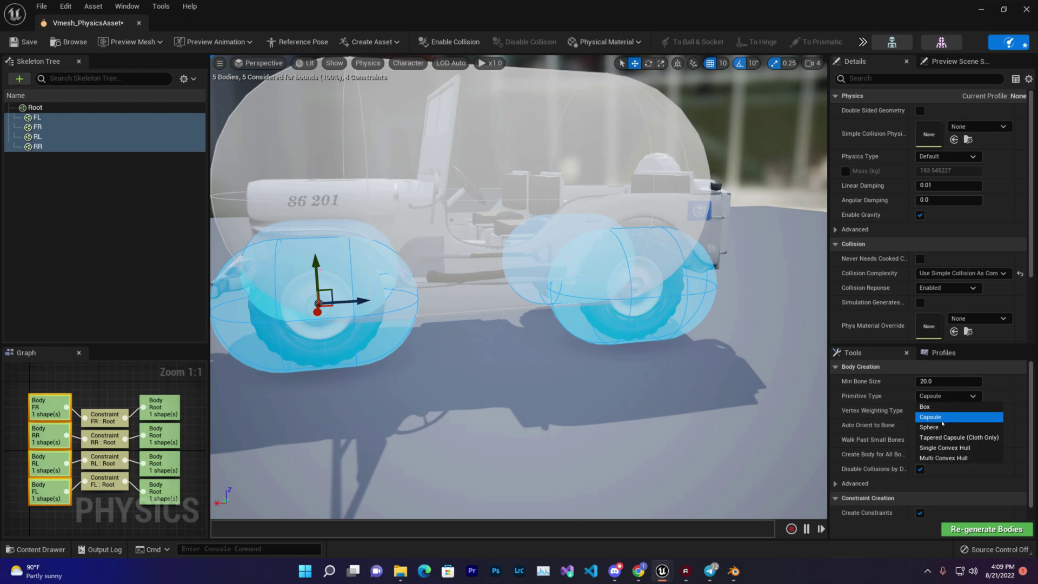
click(942, 427)
right_click(670, 357)
click(978, 533)
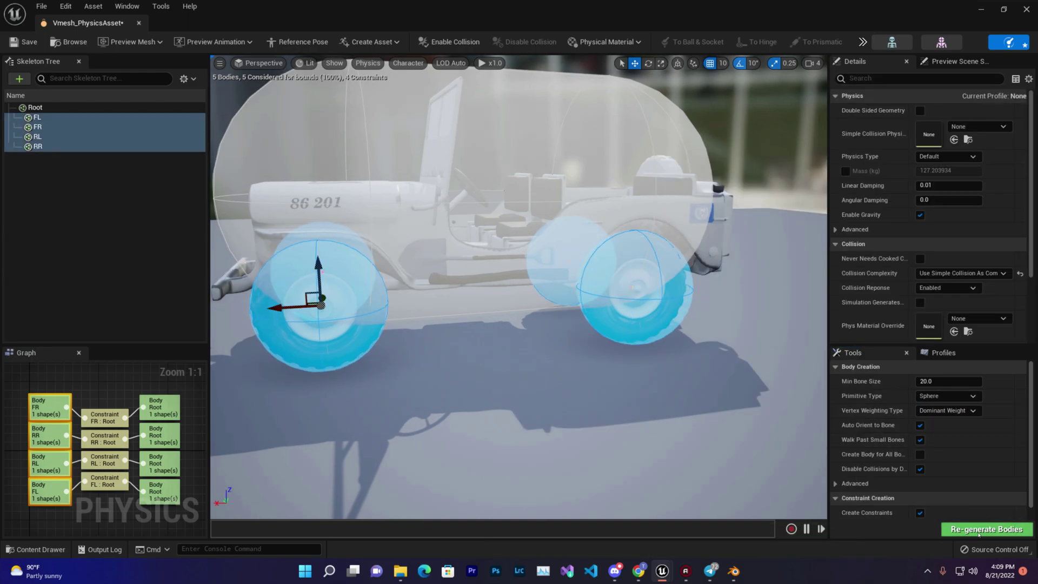
Step: Regenerate the jeep's Root body with the Single Convex Hull primitive type
key(a)
right_drag(412, 190, 535, 190)
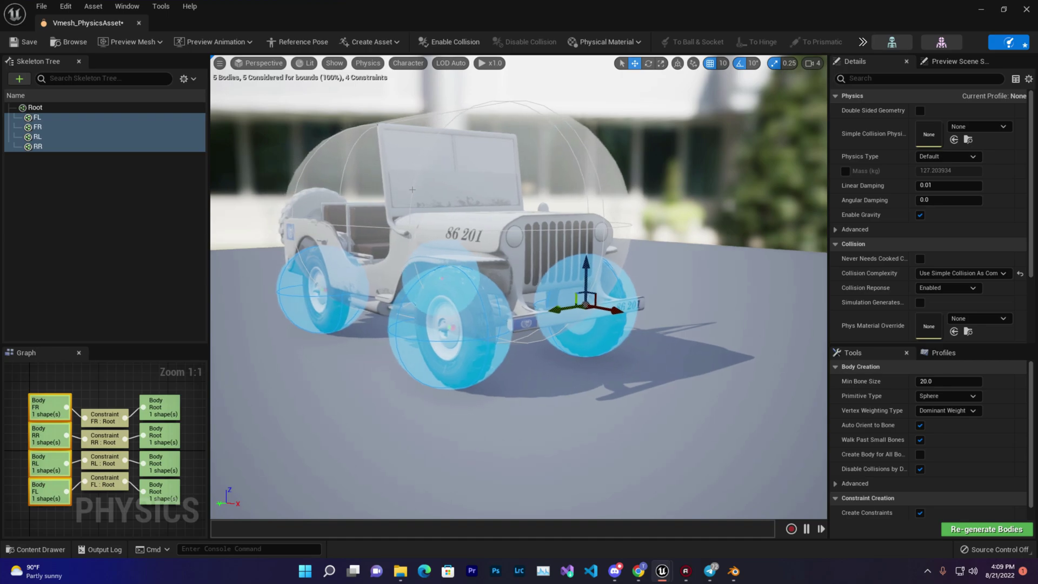
click(411, 189)
click(948, 396)
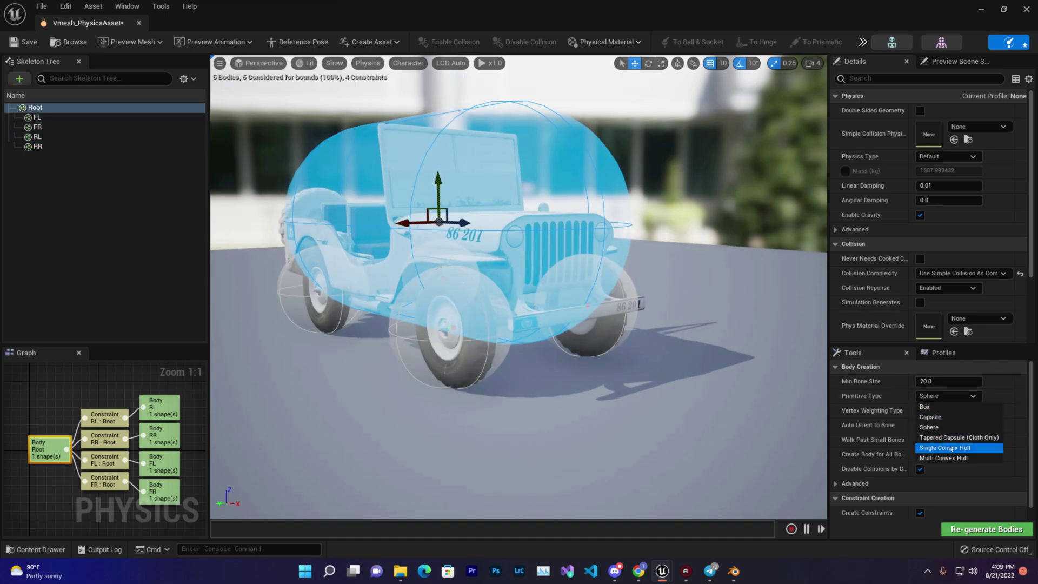
click(951, 448)
click(956, 526)
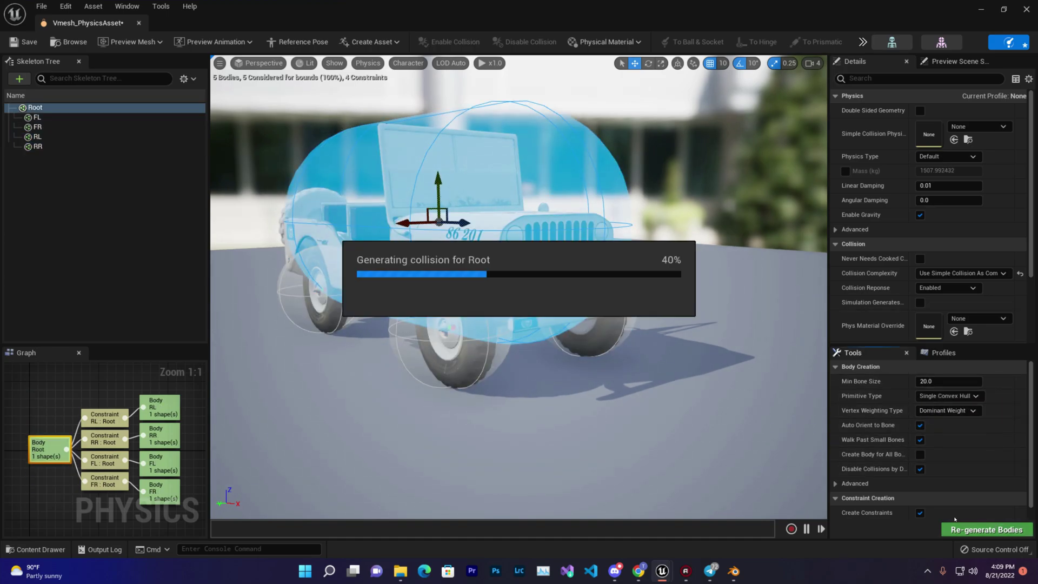
Step: Check the jeep's convex hull collision from the side and front, and close the physics asset editor
key(a)
right_drag(540, 259, 649, 260)
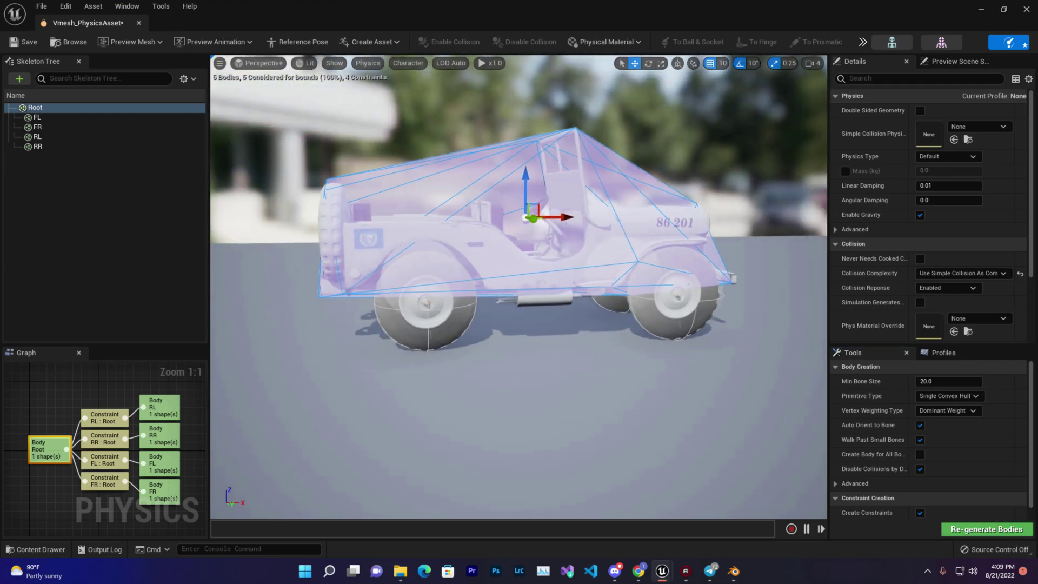
right_drag(601, 370, 467, 365)
key(d)
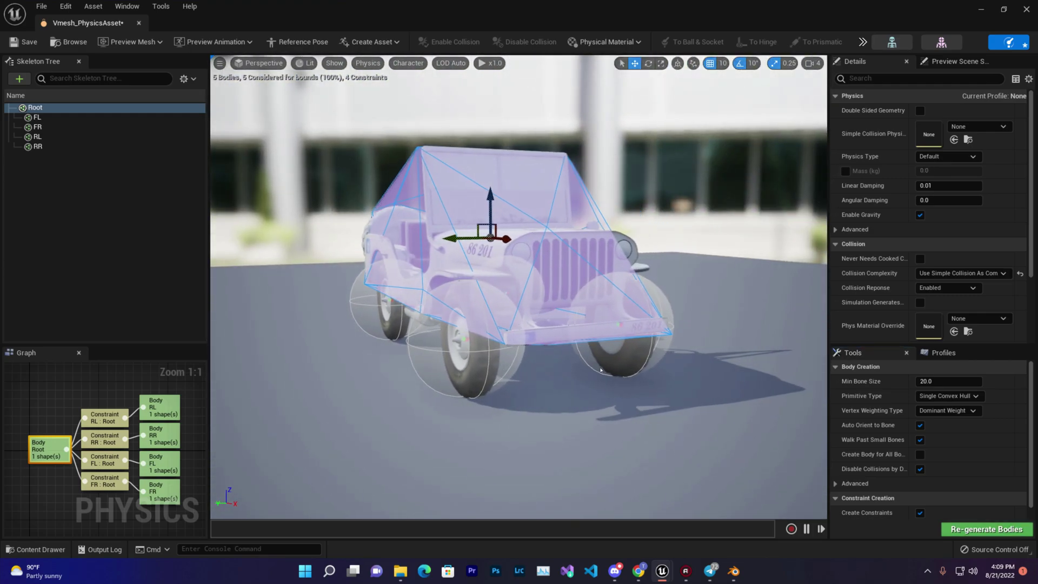
click(1027, 9)
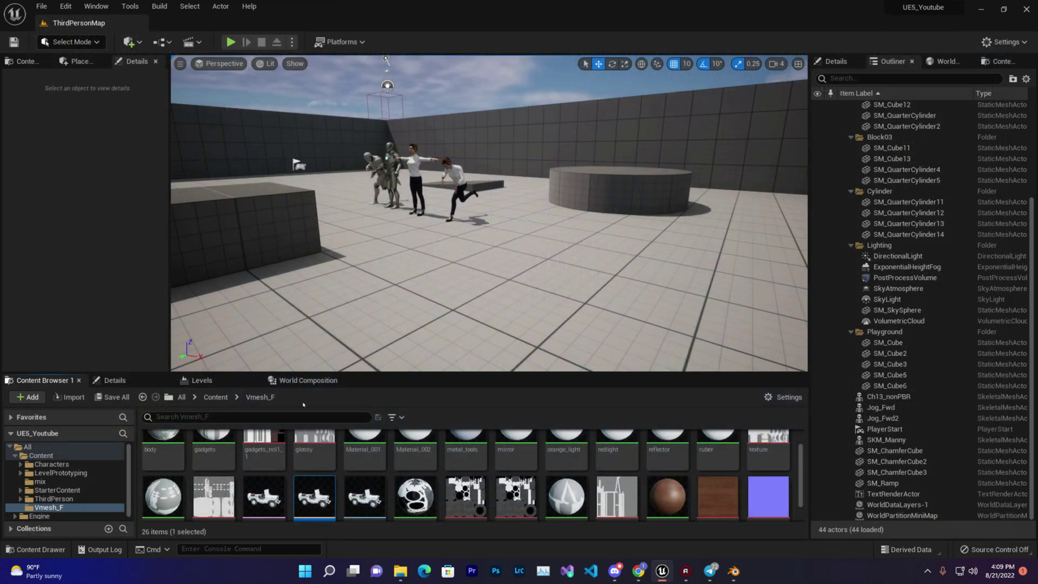
Step: Place the Vmesh skeletal mesh from the Vmesh_F folder on the level floor near the characters, at X 1470, Y 1100, Z 0
scroll(516, 460, down, 2)
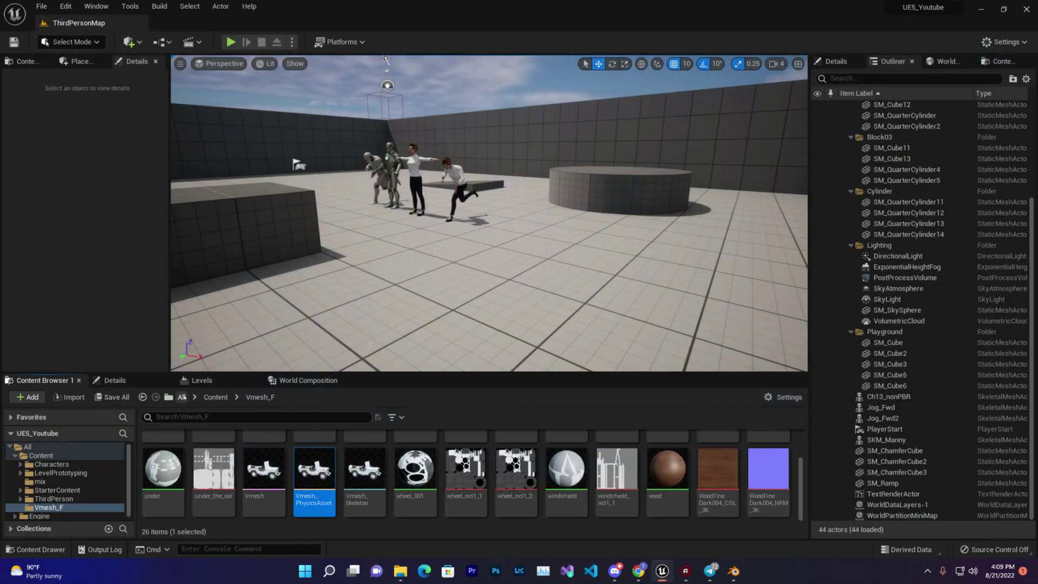
click(216, 397)
right_drag(346, 330, 395, 313)
click(476, 102)
right_drag(476, 103, 489, 95)
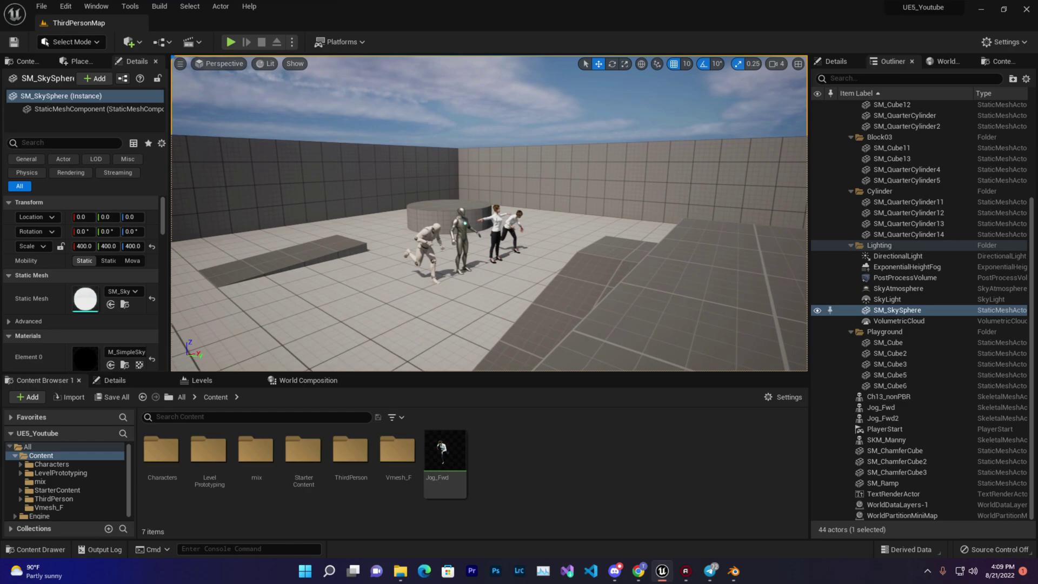
mouse_move(429, 434)
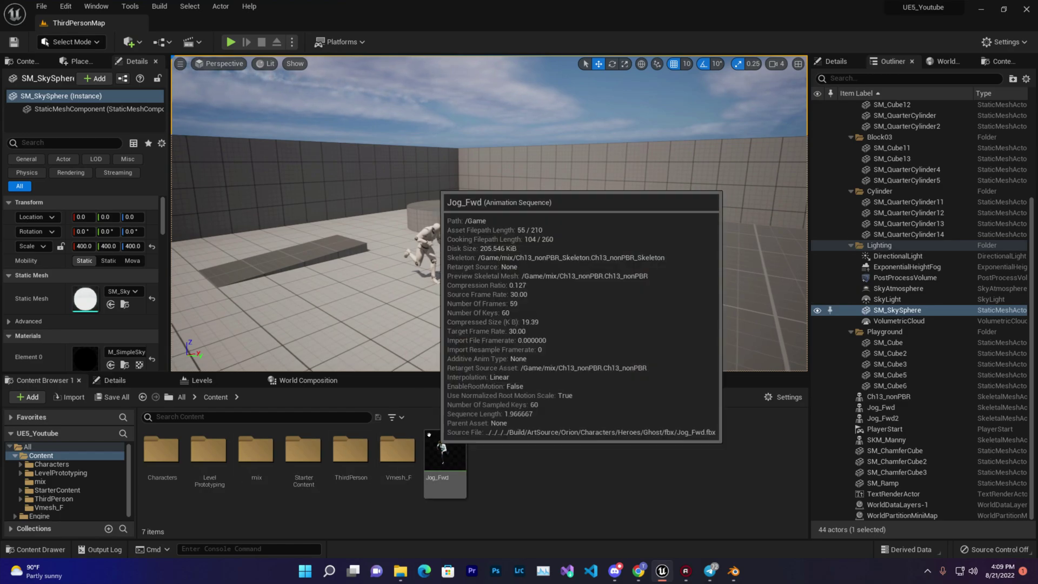
double_click(397, 448)
mouse_move(522, 459)
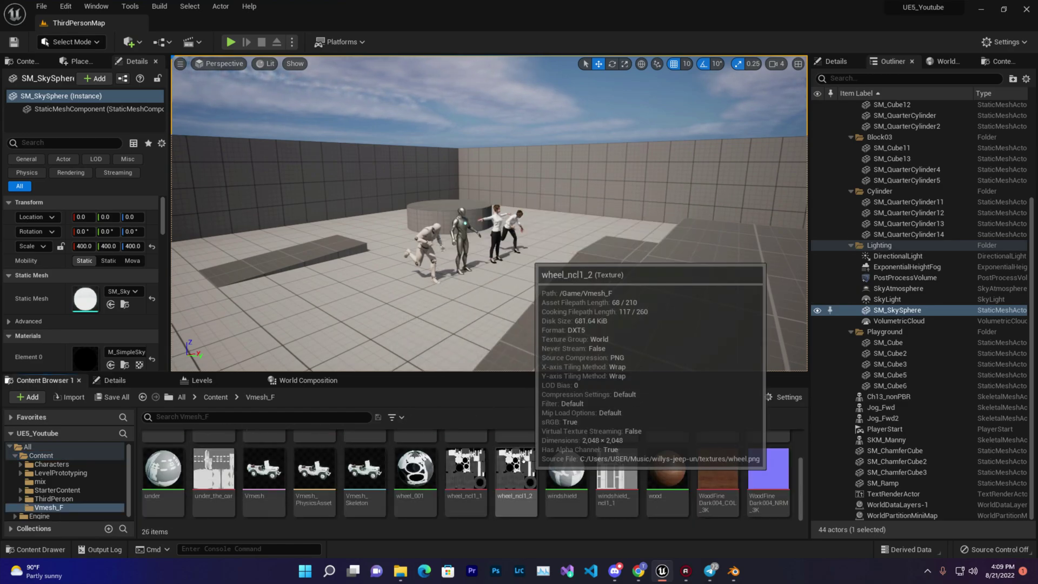
drag(264, 468, 359, 291)
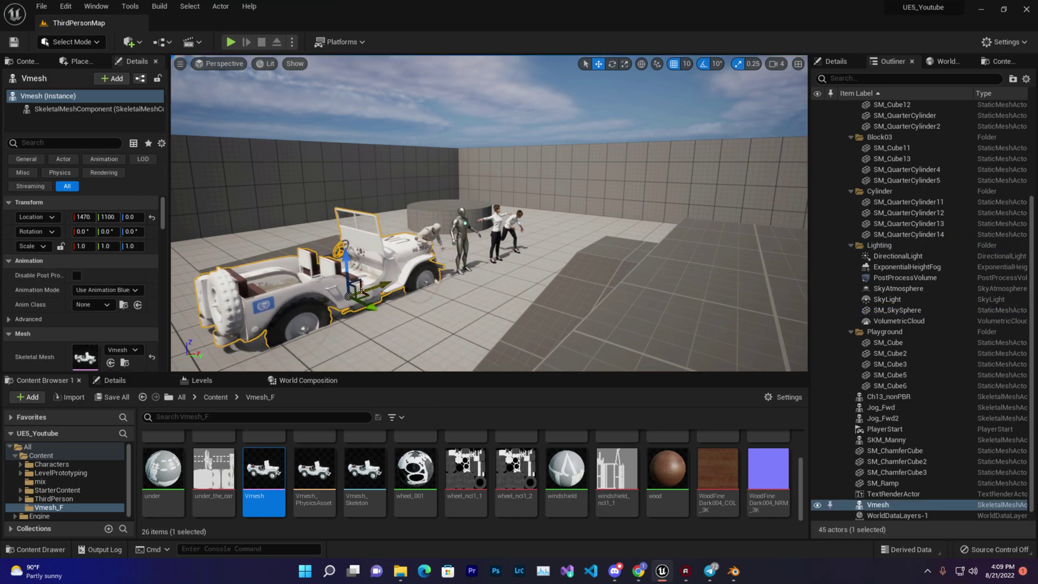